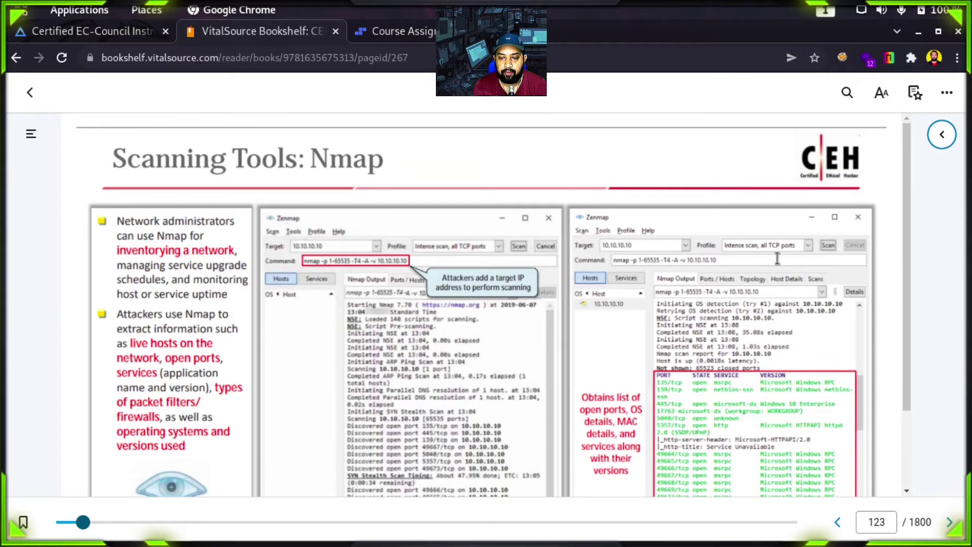
Step: Scroll down to show the full 'Scanning Tools: Nmap' slide on page 123
{"action": "scroll", "coordinate": [935, 281], "scroll_direction": "down", "scroll_amount": 2}
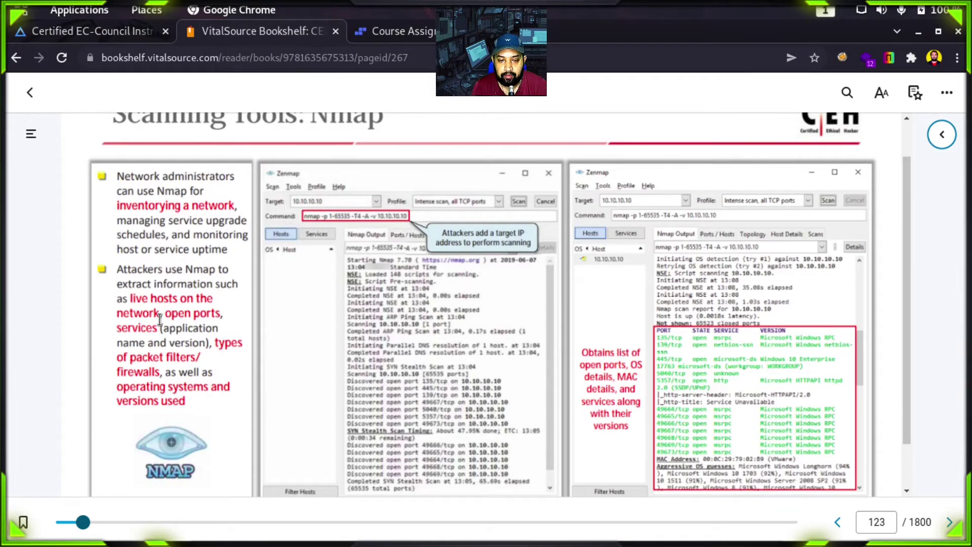
Step: From the Course Assignment page, briefly check the iLabs login page, then launch the Scanning Networks lab
{"action": "left_click", "coordinate": [432, 35]}
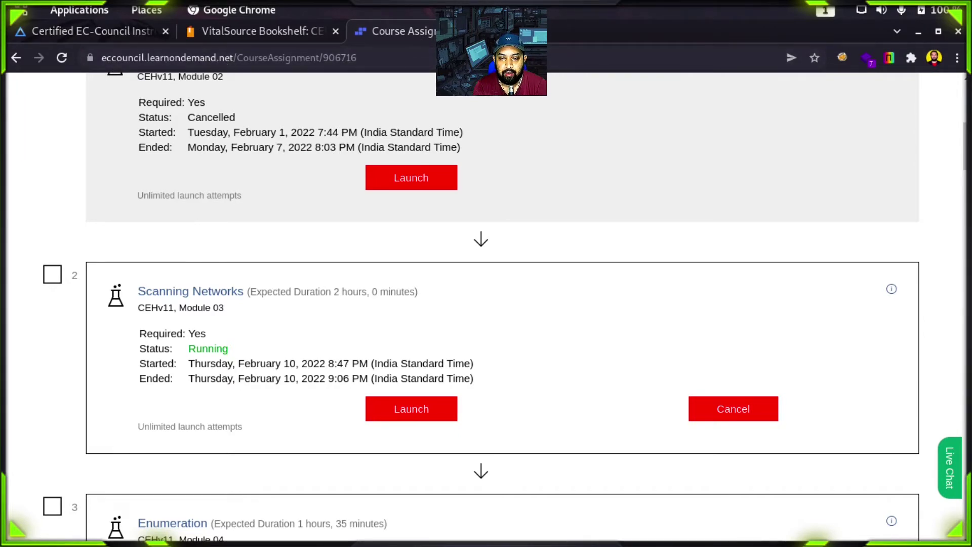
{"action": "key", "text": "ctrl+t"}
{"action": "type", "text": "il"}
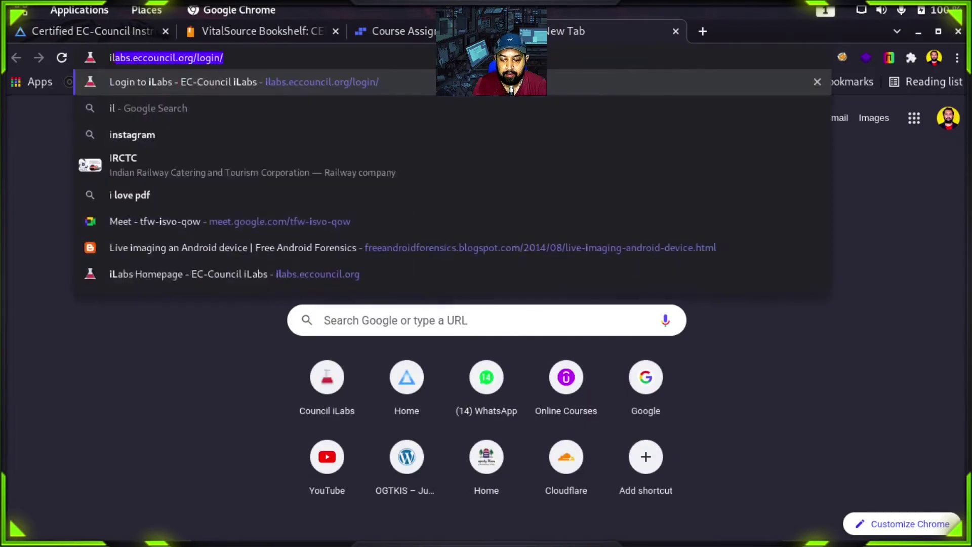
{"action": "key", "text": "Return"}
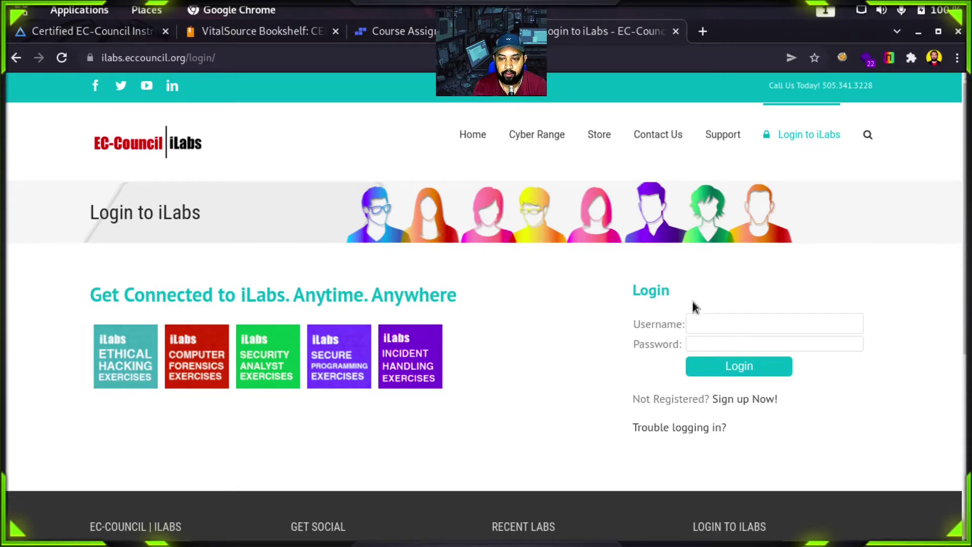
{"action": "left_click", "coordinate": [676, 31]}
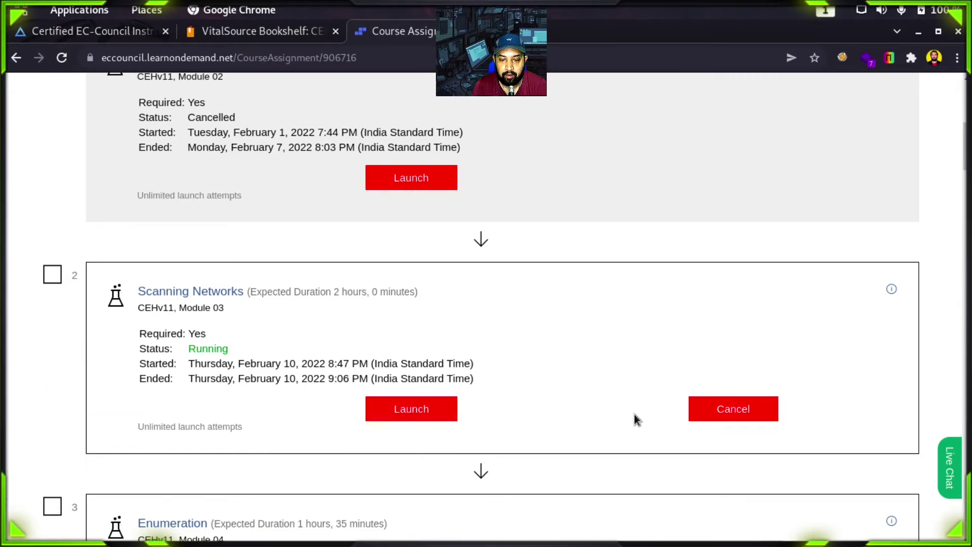
{"action": "left_click", "coordinate": [18, 354]}
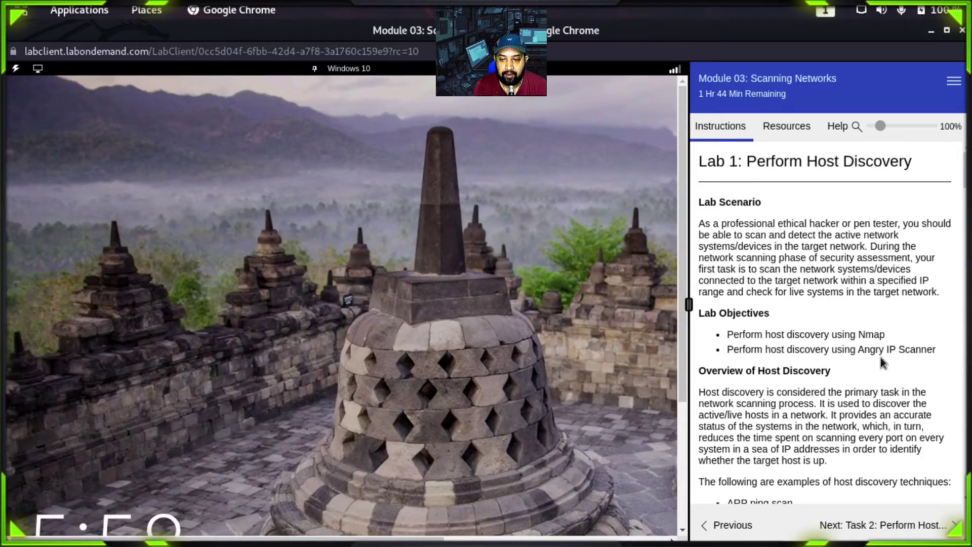
{"action": "scroll", "coordinate": [832, 325], "scroll_direction": "down", "scroll_amount": 5}
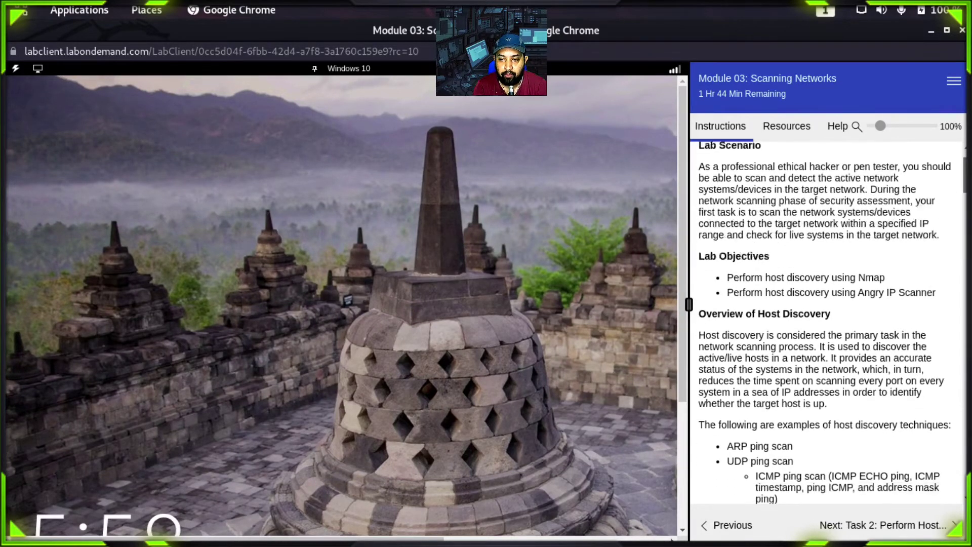
{"action": "scroll", "coordinate": [833, 325], "scroll_direction": "down", "scroll_amount": 3}
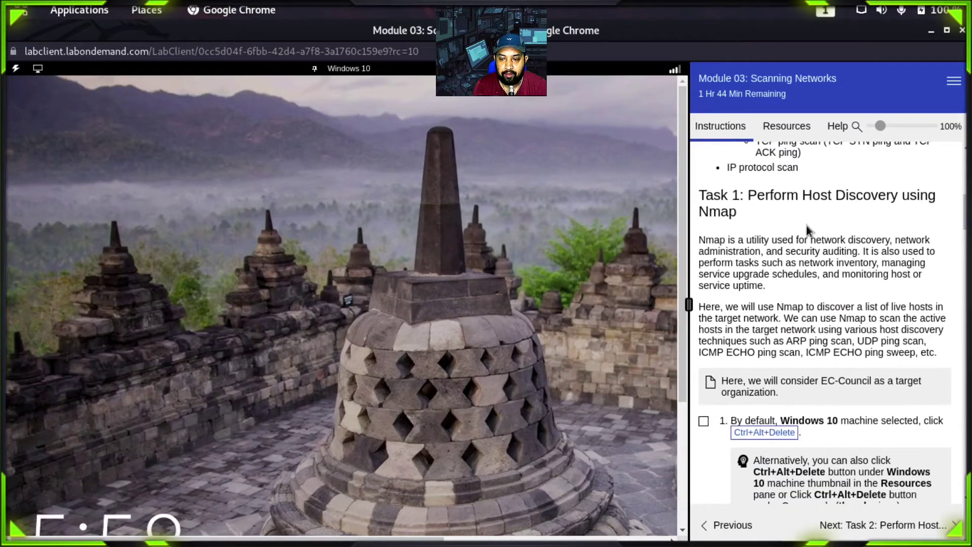
{"action": "scroll", "coordinate": [768, 198], "scroll_direction": "down", "scroll_amount": 2}
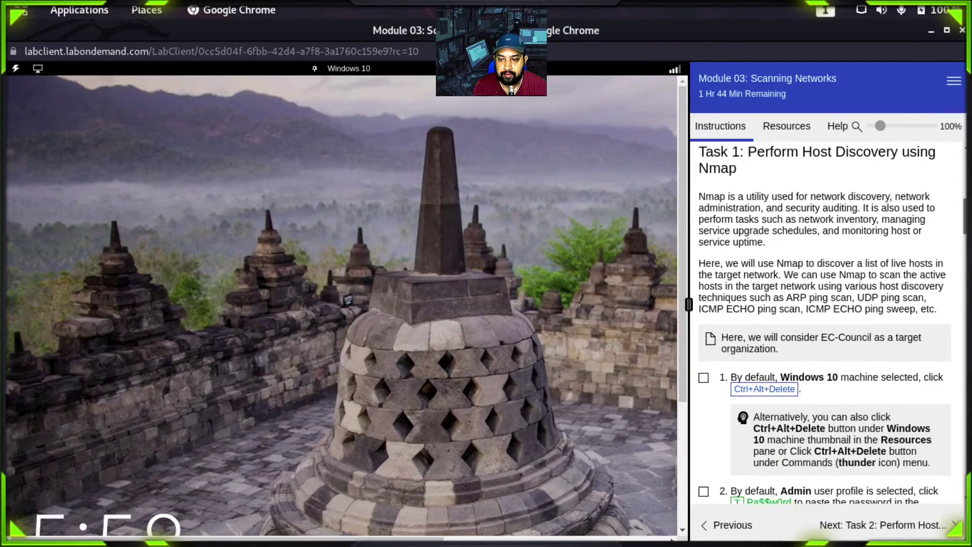
{"action": "scroll", "coordinate": [825, 323], "scroll_direction": "down", "scroll_amount": 2}
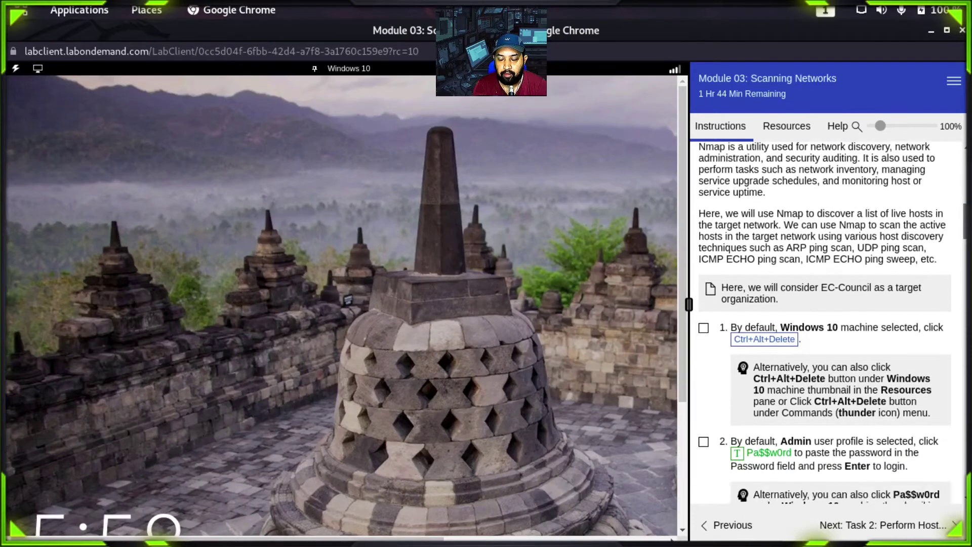
{"action": "scroll", "coordinate": [825, 323], "scroll_direction": "up", "scroll_amount": 1}
{"action": "scroll", "coordinate": [824, 323], "scroll_direction": "up", "scroll_amount": 1}
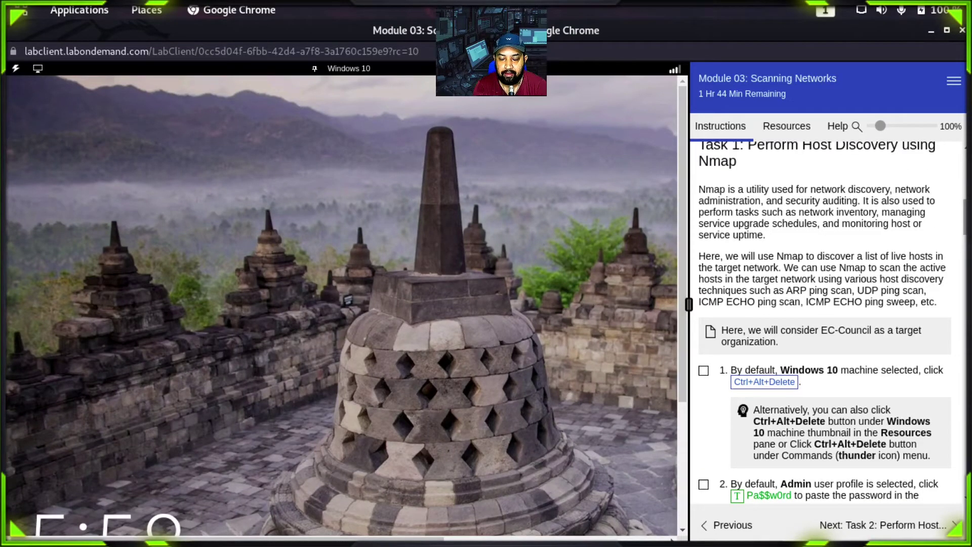
{"action": "scroll", "coordinate": [882, 229], "scroll_direction": "up", "scroll_amount": 1}
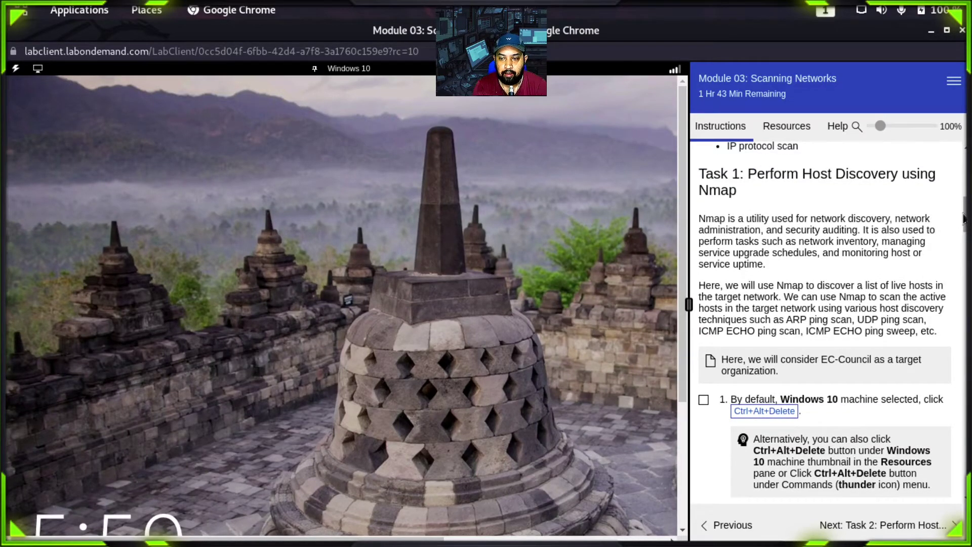
{"action": "left_click_drag", "start_coordinate": [964, 218], "coordinate": [964, 170]}
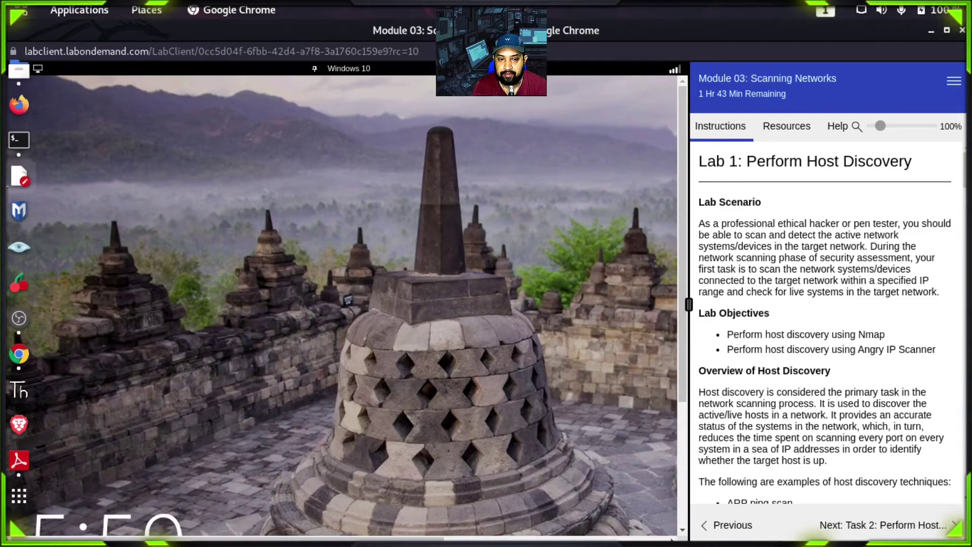
Step: Open a new Terminal from Applications and run nmap --help
{"action": "left_click", "coordinate": [71, 19]}
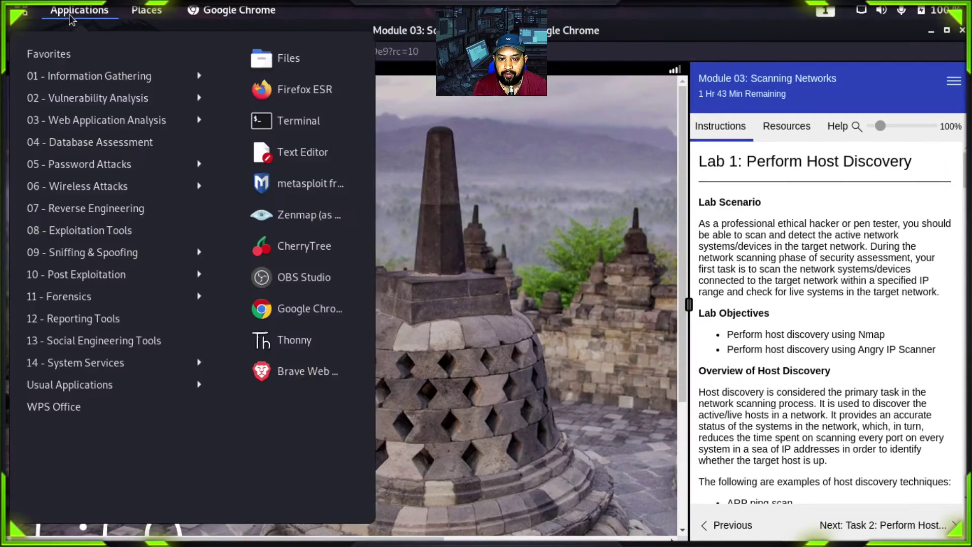
{"action": "left_click", "coordinate": [296, 124]}
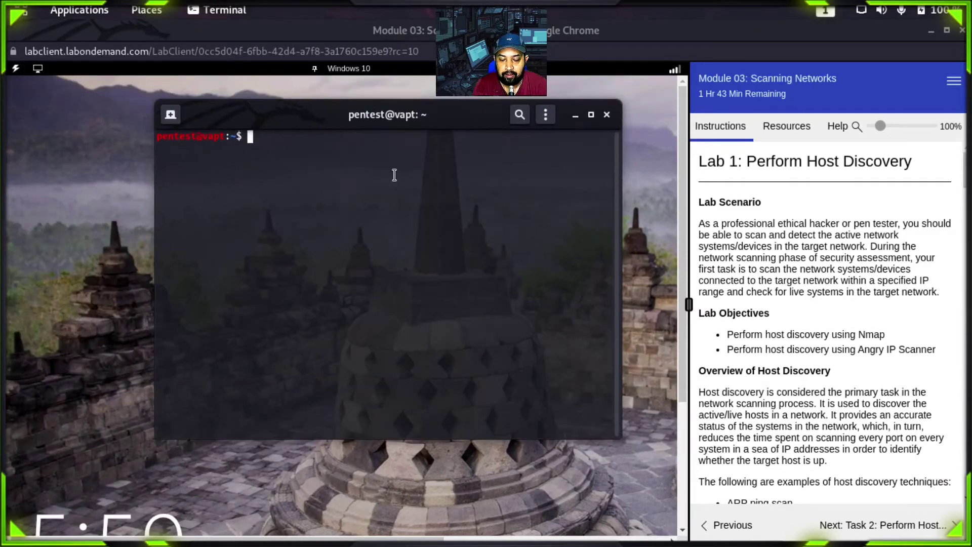
{"action": "type", "text": "nmap "}
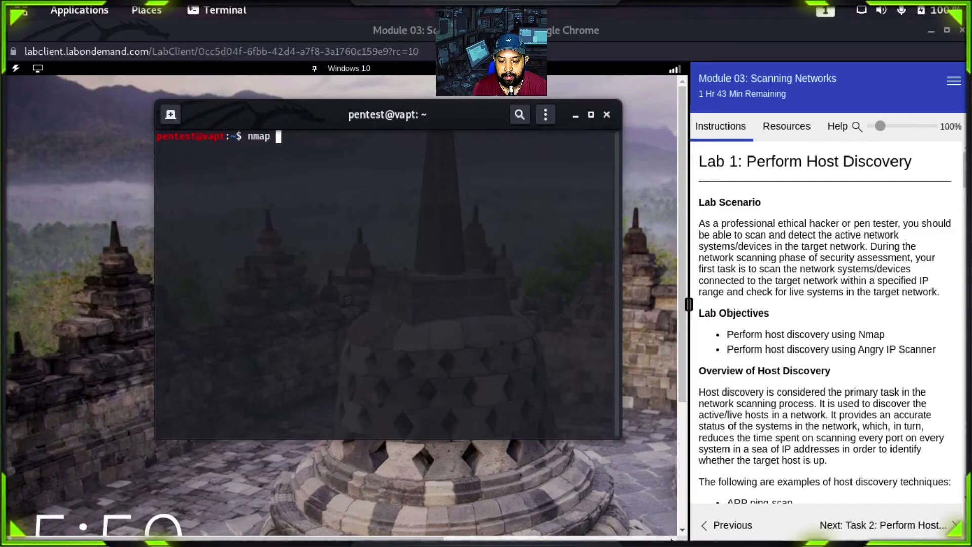
{"action": "type", "text": "--help"}
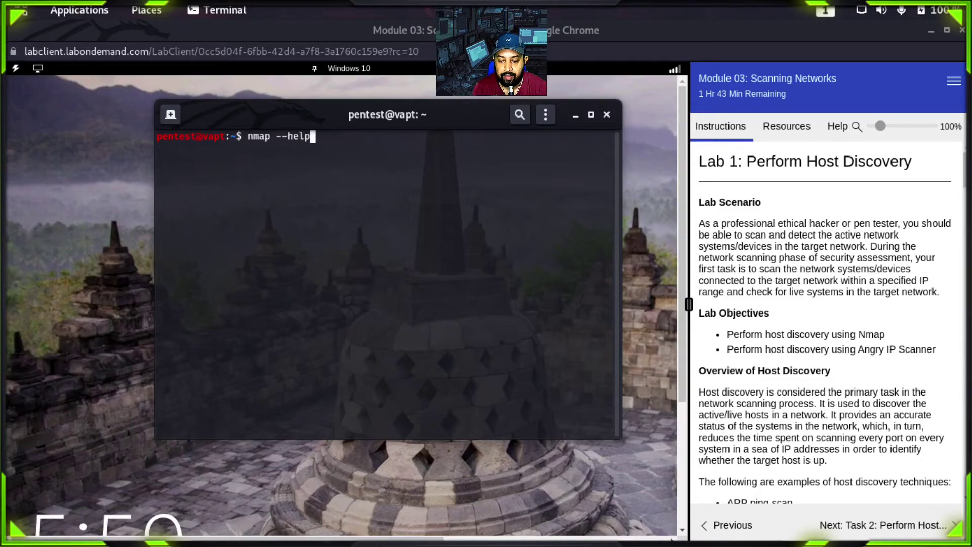
{"action": "key", "text": "Return"}
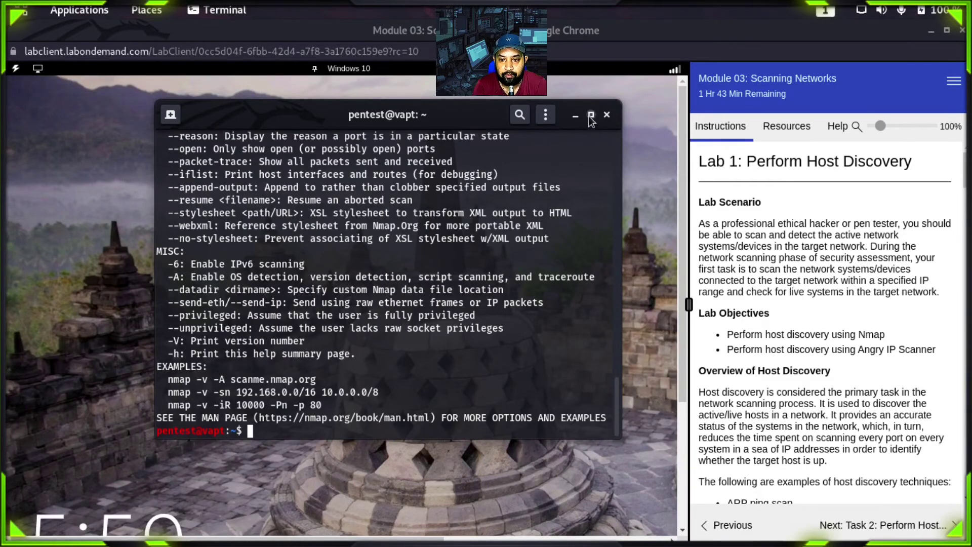
Step: Maximize the terminal and review the HOST DISCOVERY options, including -sn ping scan
{"action": "left_click", "coordinate": [591, 114]}
{"action": "scroll", "coordinate": [336, 69], "scroll_direction": "up", "scroll_amount": 20}
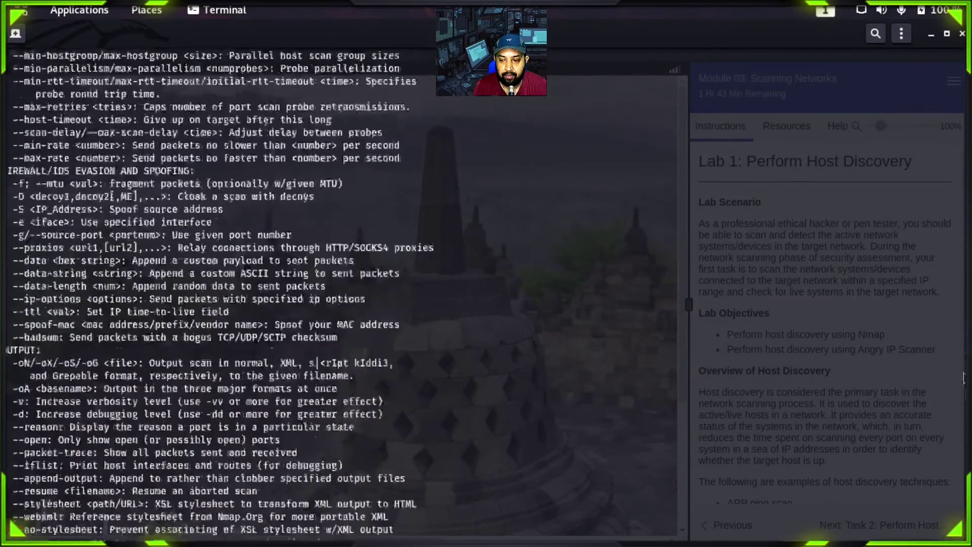
{"action": "scroll", "coordinate": [335, 69], "scroll_direction": "up", "scroll_amount": 1}
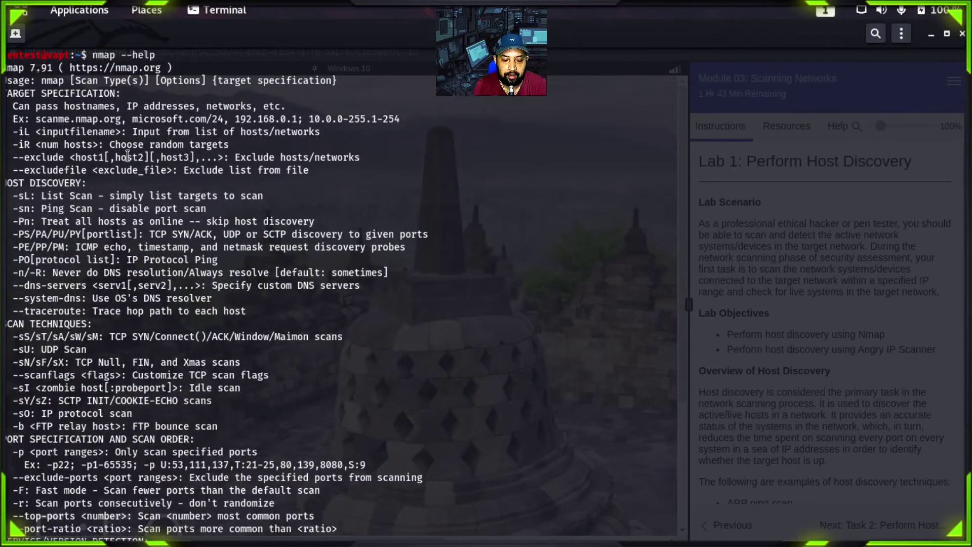
{"action": "triple_click", "coordinate": [76, 183]}
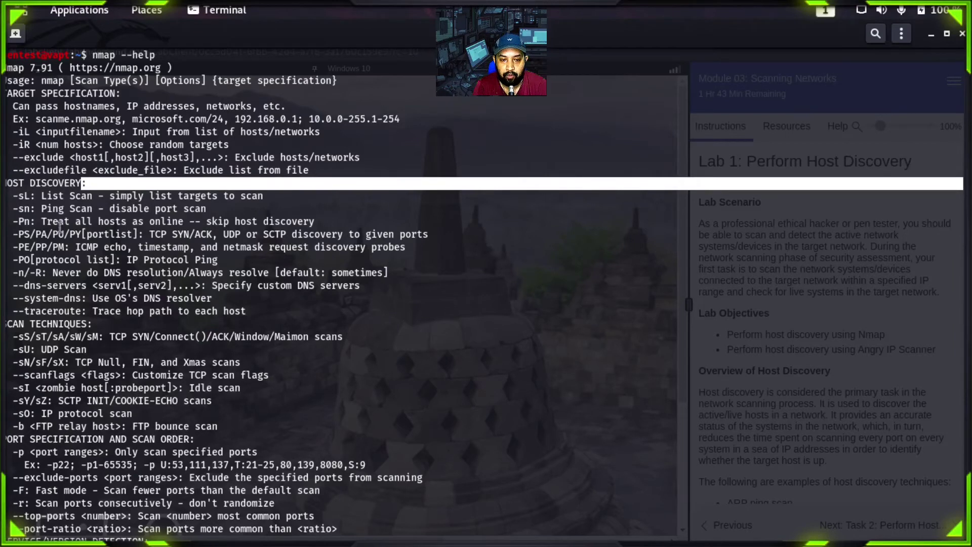
{"action": "left_click_drag", "start_coordinate": [18, 209], "coordinate": [212, 207]}
{"action": "left_click", "coordinate": [136, 212]}
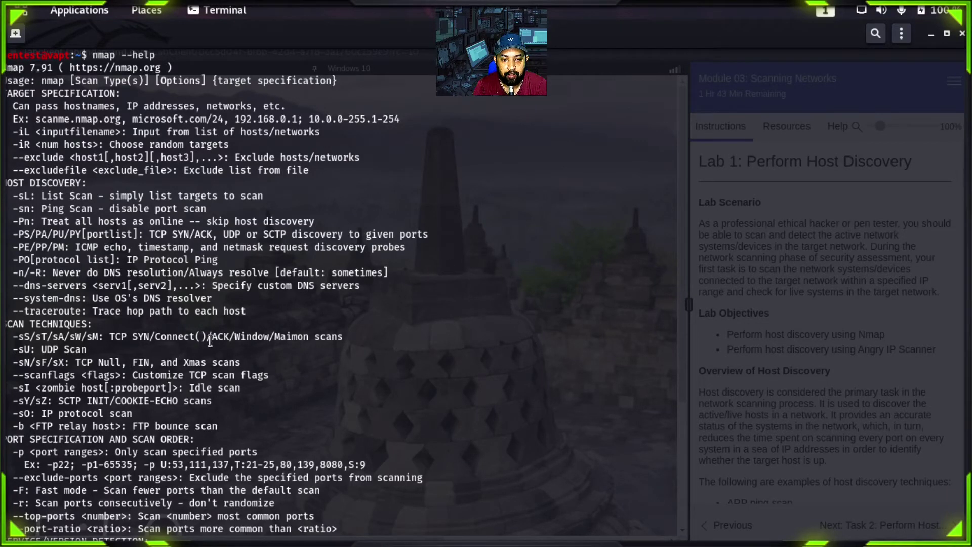
{"action": "left_click_drag", "start_coordinate": [36, 324], "coordinate": [70, 326]}
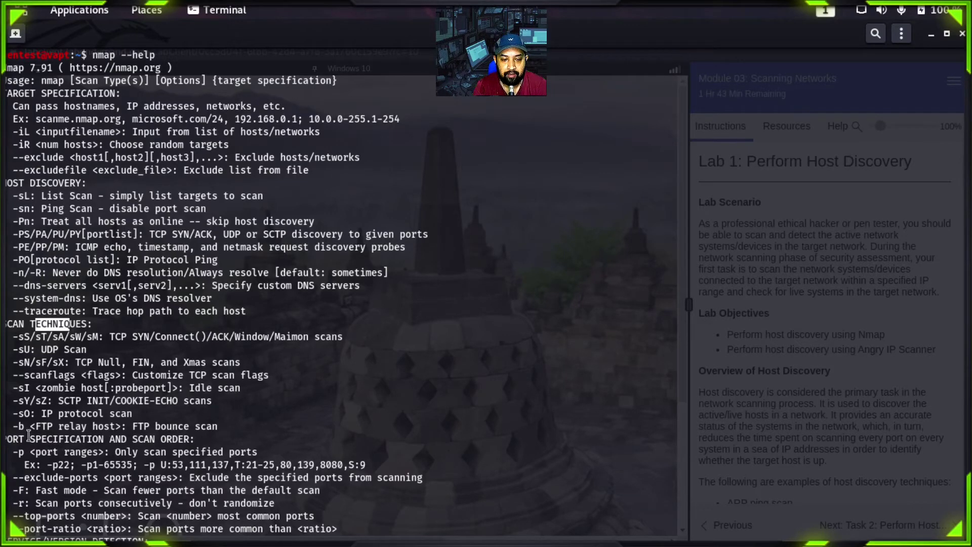
{"action": "left_click_drag", "start_coordinate": [18, 427], "coordinate": [157, 439]}
{"action": "left_click_drag", "start_coordinate": [962, 235], "coordinate": [8, 170]}
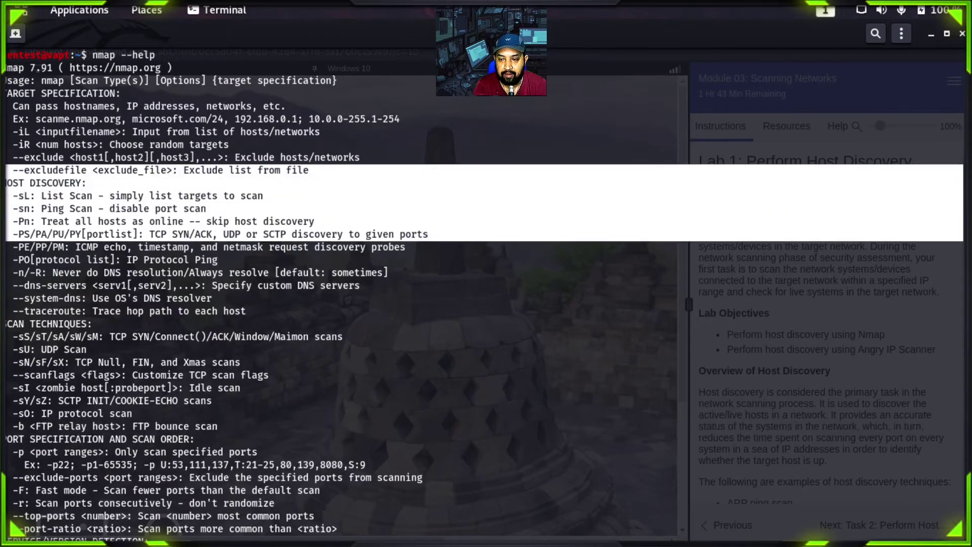
{"action": "left_click", "coordinate": [963, 161]}
{"action": "scroll", "coordinate": [962, 161], "scroll_direction": "down", "scroll_amount": 20}
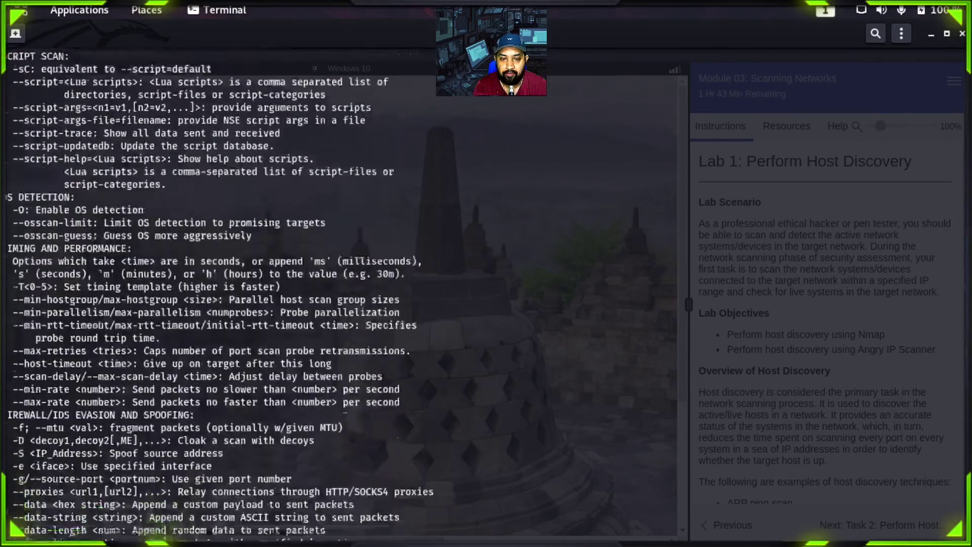
{"action": "scroll", "coordinate": [339, 293], "scroll_direction": "down", "scroll_amount": 5}
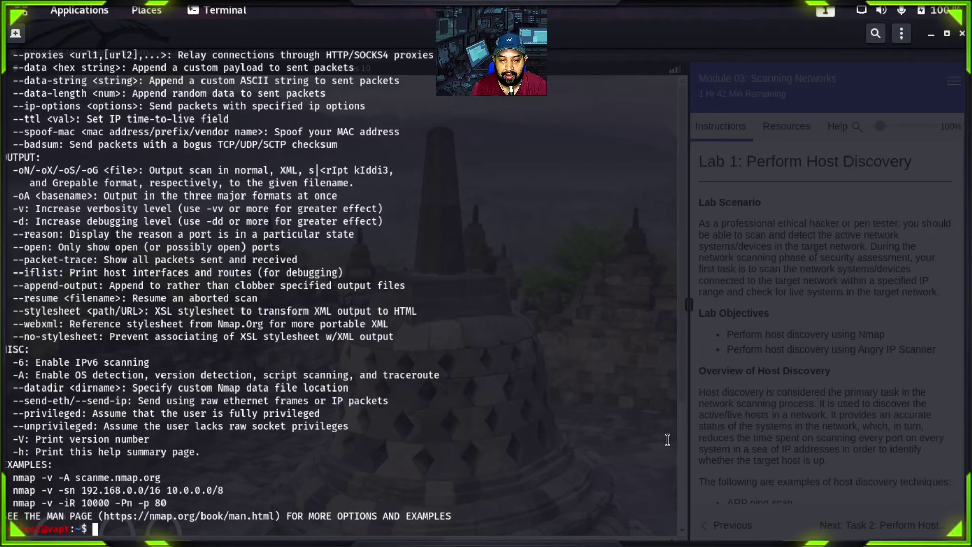
Step: Clear the terminal screen with clear and enter man nmap at the prompt
{"action": "type", "text": "cleR"}
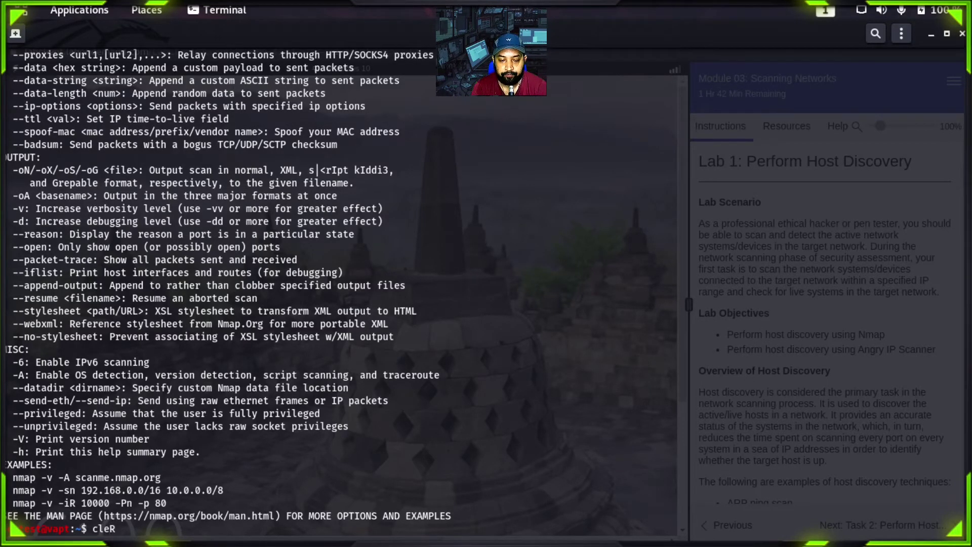
{"action": "key", "text": "Return"}
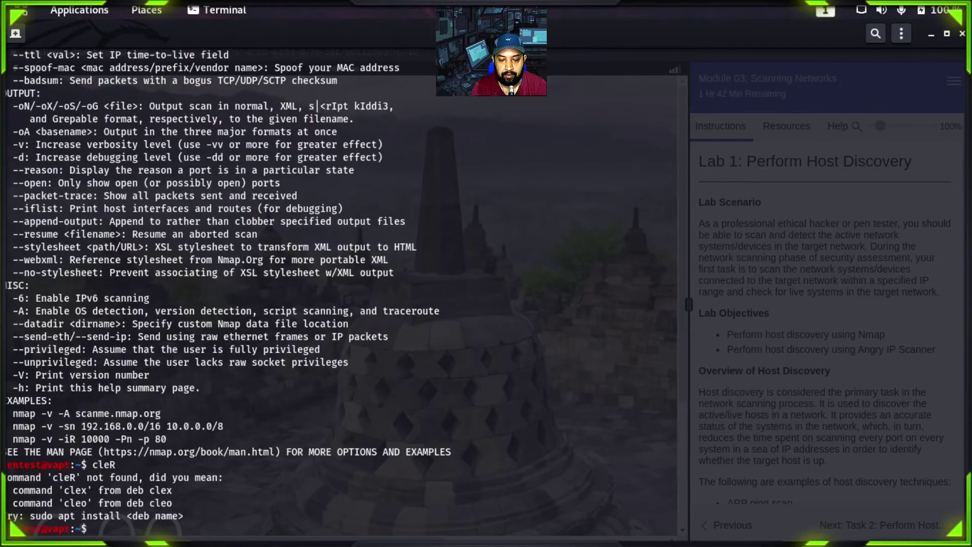
{"action": "type", "text": "cler"}
{"action": "key", "text": "Return"}
{"action": "type", "text": "clear"}
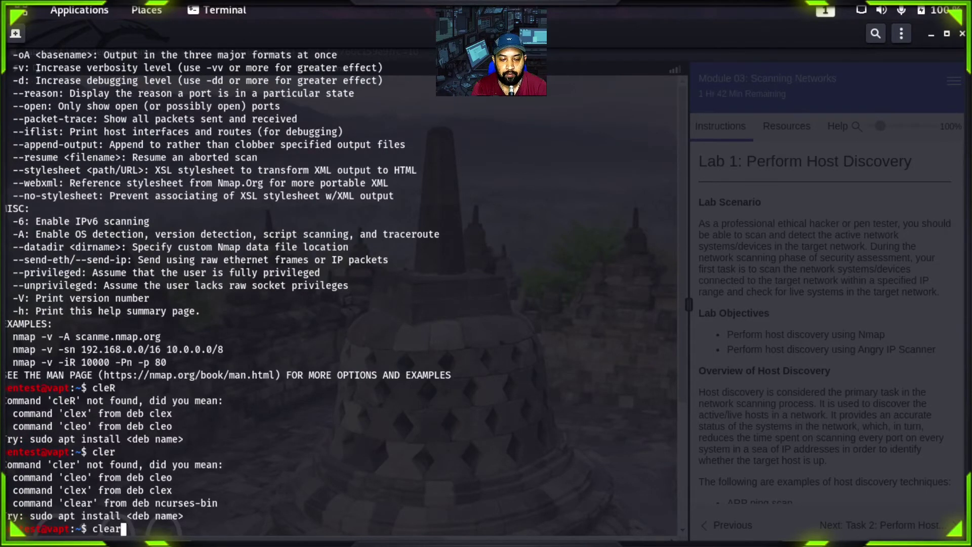
{"action": "key", "text": "Return"}
{"action": "type", "text": "man "}
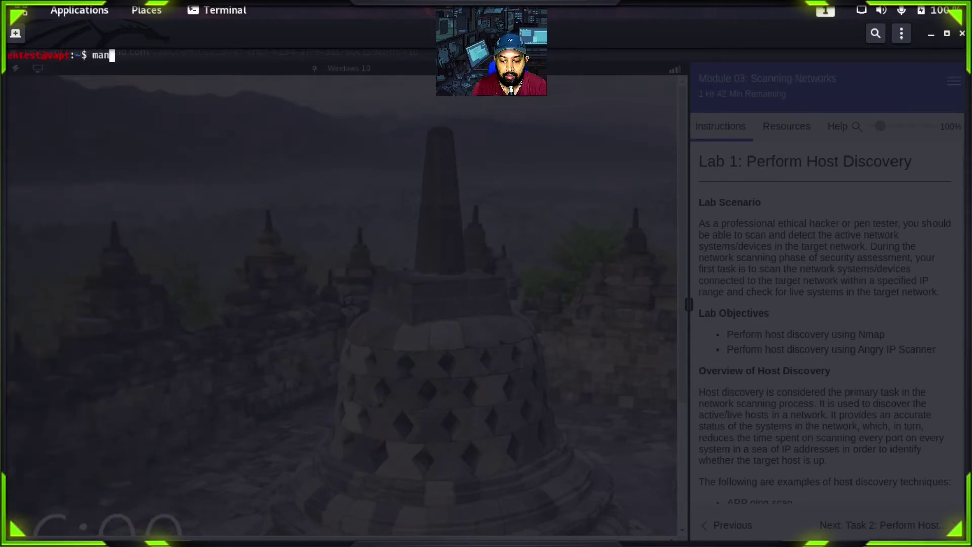
{"action": "type", "text": "nmap"}
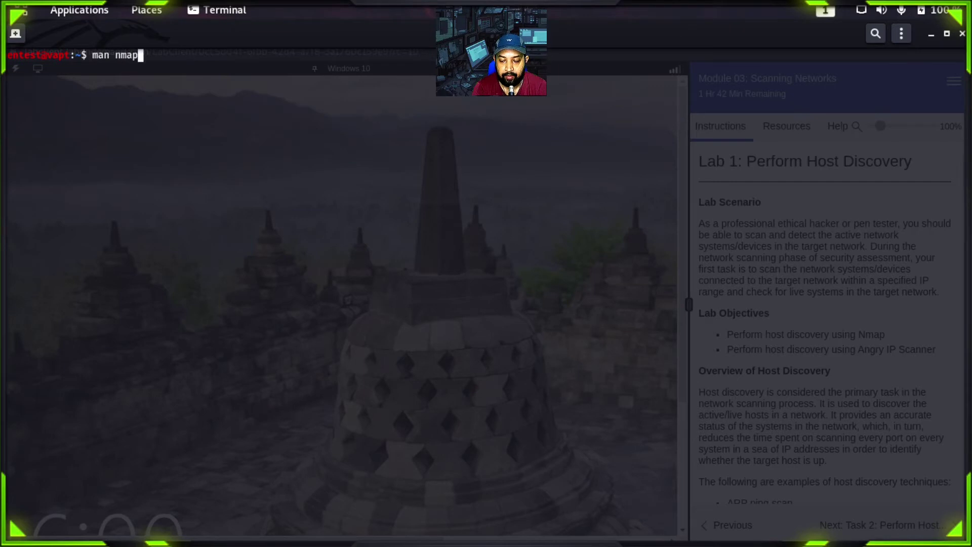
Step: Open the nmap manual page and scroll through its description and options summary
{"action": "key", "text": "Return"}
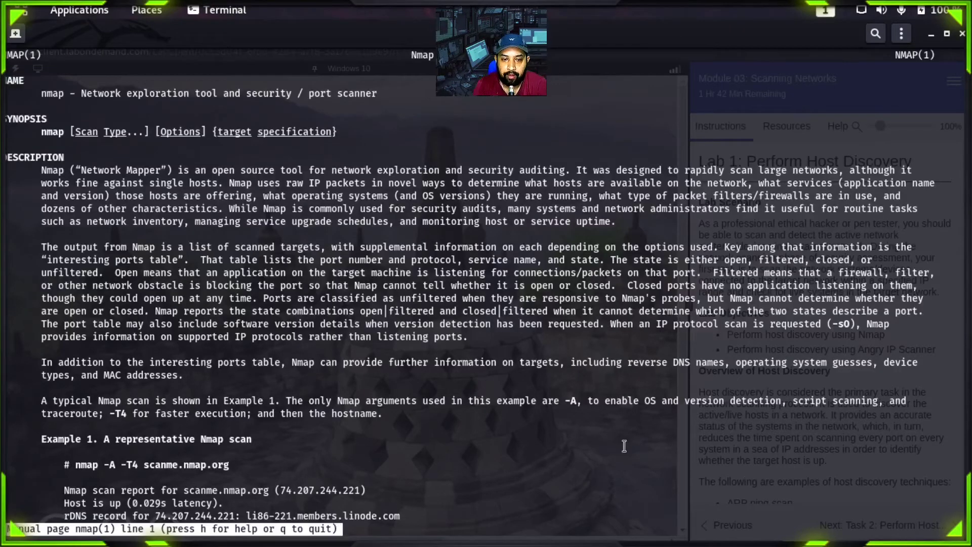
{"action": "left_click_drag", "start_coordinate": [87, 182], "coordinate": [167, 181]}
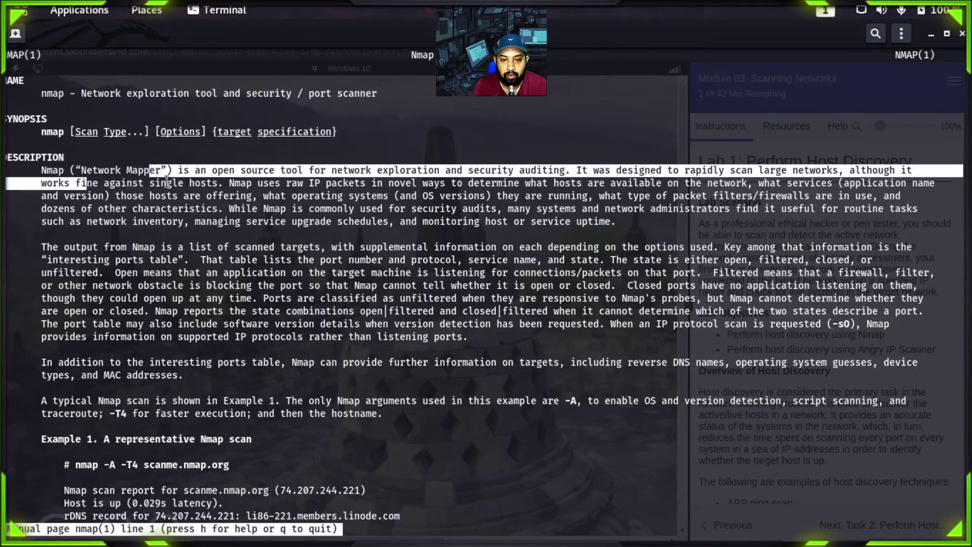
{"action": "left_click", "coordinate": [167, 180]}
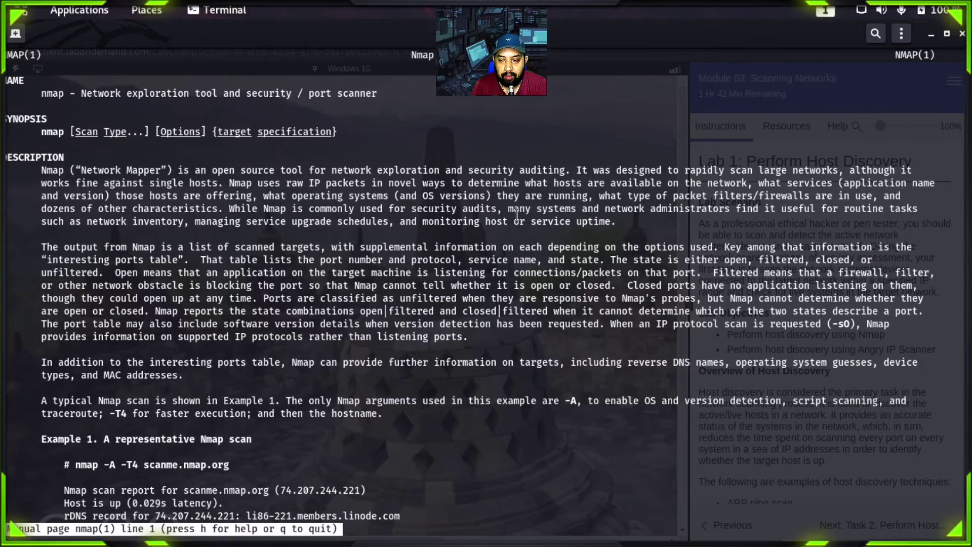
{"action": "scroll", "coordinate": [517, 216], "scroll_direction": "down", "scroll_amount": 11}
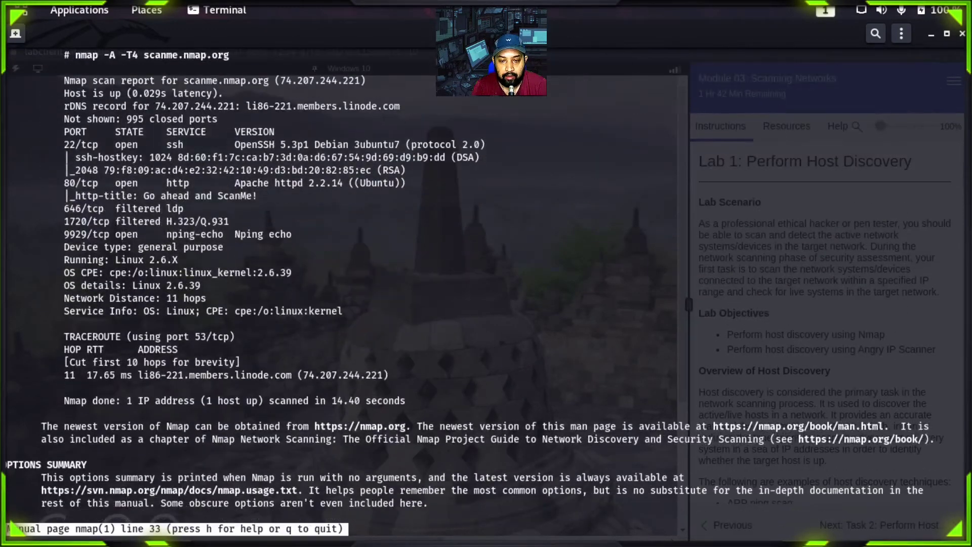
{"action": "scroll", "coordinate": [344, 291], "scroll_direction": "down", "scroll_amount": 7}
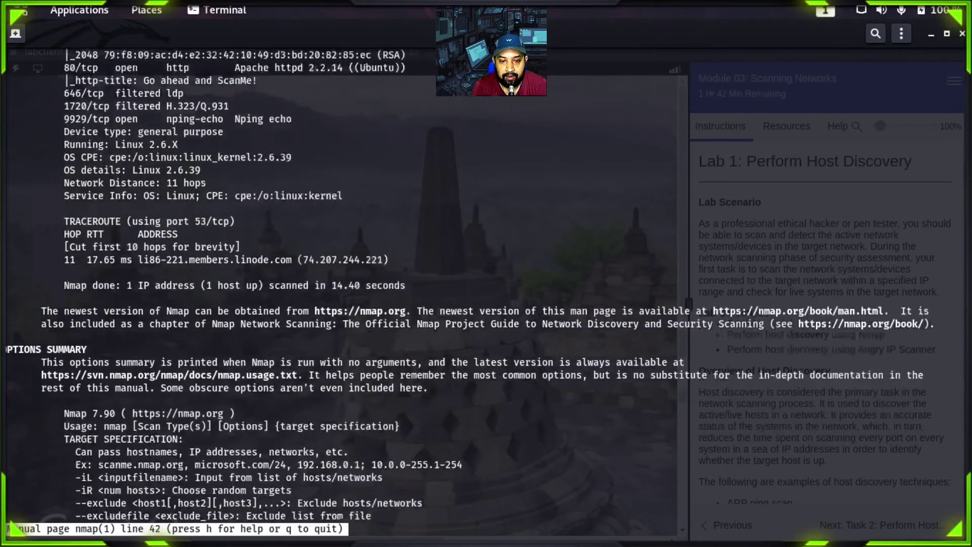
{"action": "scroll", "coordinate": [344, 291], "scroll_direction": "down", "scroll_amount": 11}
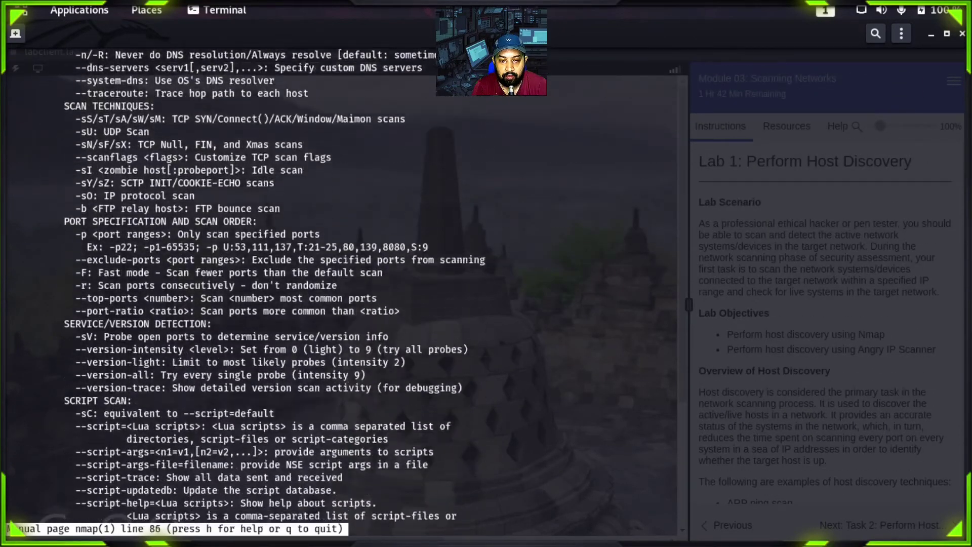
{"action": "scroll", "coordinate": [344, 291], "scroll_direction": "up", "scroll_amount": 4}
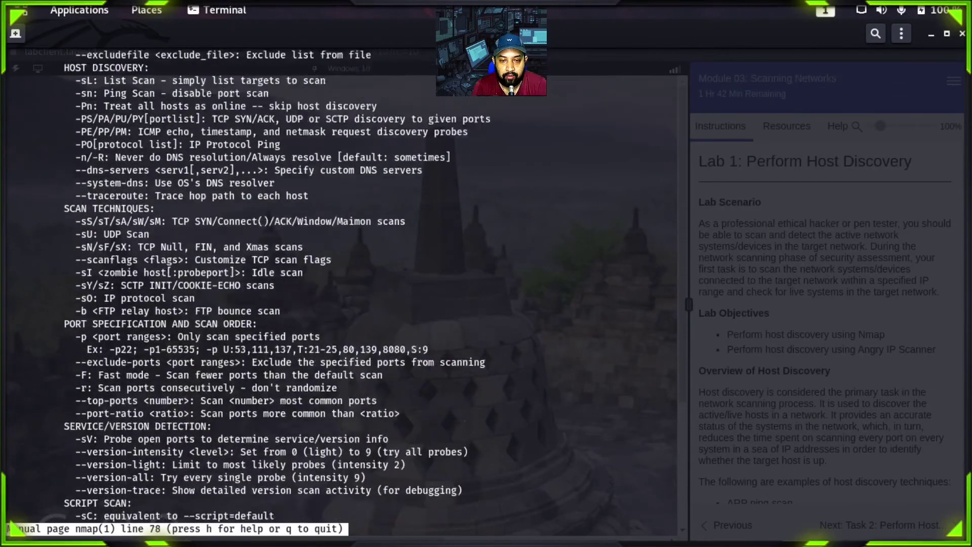
{"action": "scroll", "coordinate": [345, 291], "scroll_direction": "up", "scroll_amount": 5}
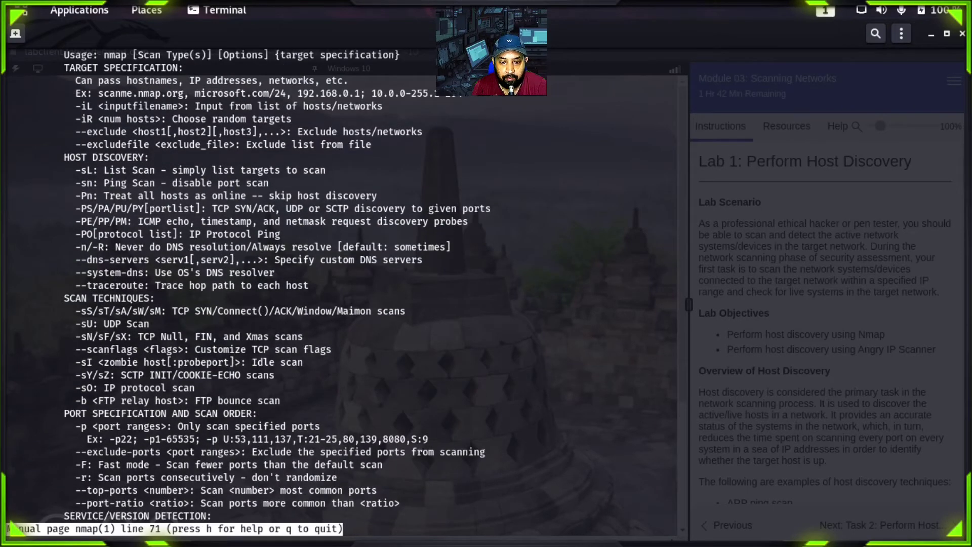
{"action": "scroll", "coordinate": [345, 292], "scroll_direction": "up", "scroll_amount": 3}
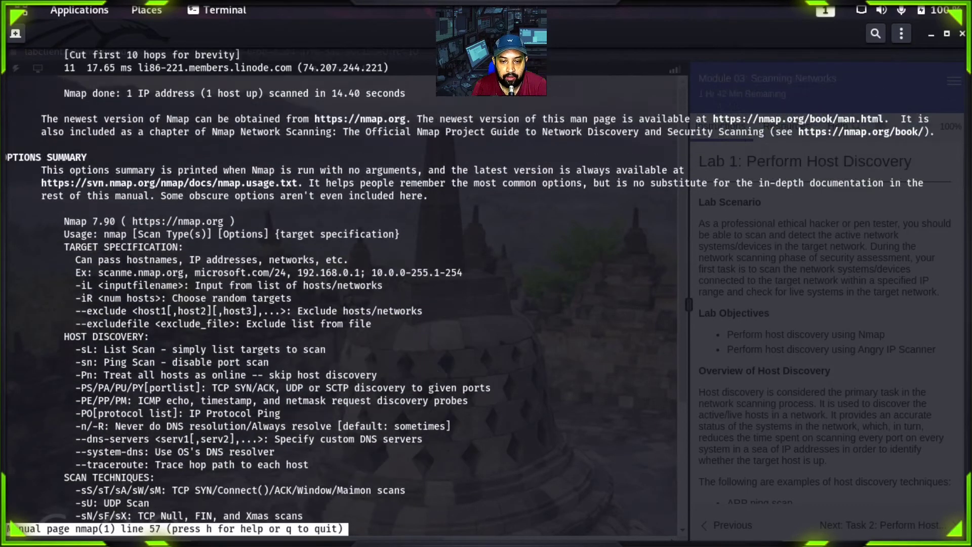
{"action": "scroll", "coordinate": [344, 291], "scroll_direction": "up", "scroll_amount": 7}
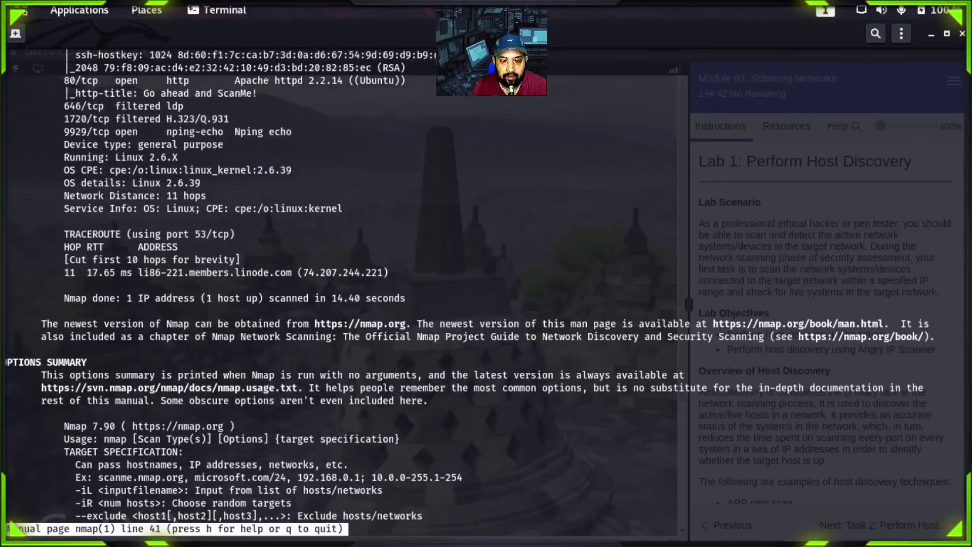
{"action": "scroll", "coordinate": [345, 292], "scroll_direction": "up", "scroll_amount": 3}
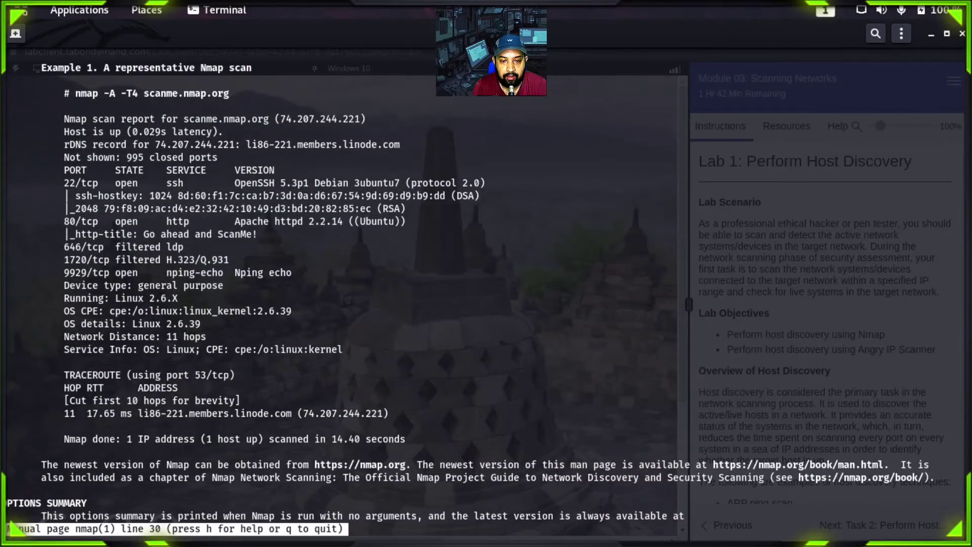
{"action": "scroll", "coordinate": [212, 202], "scroll_direction": "up", "scroll_amount": 1}
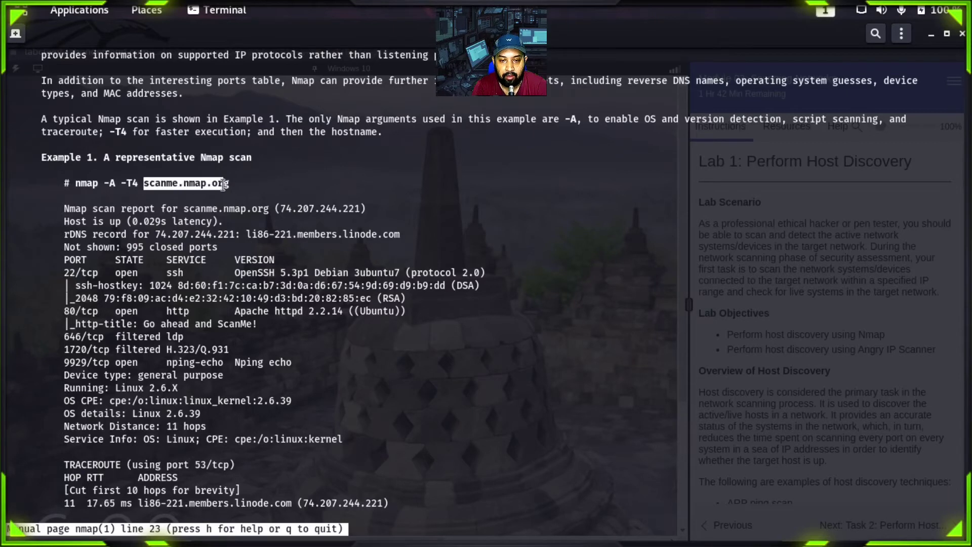
Step: Highlight the scanme.nmap.org target in Example 1's command, then close the terminal
{"action": "left_click", "coordinate": [210, 186]}
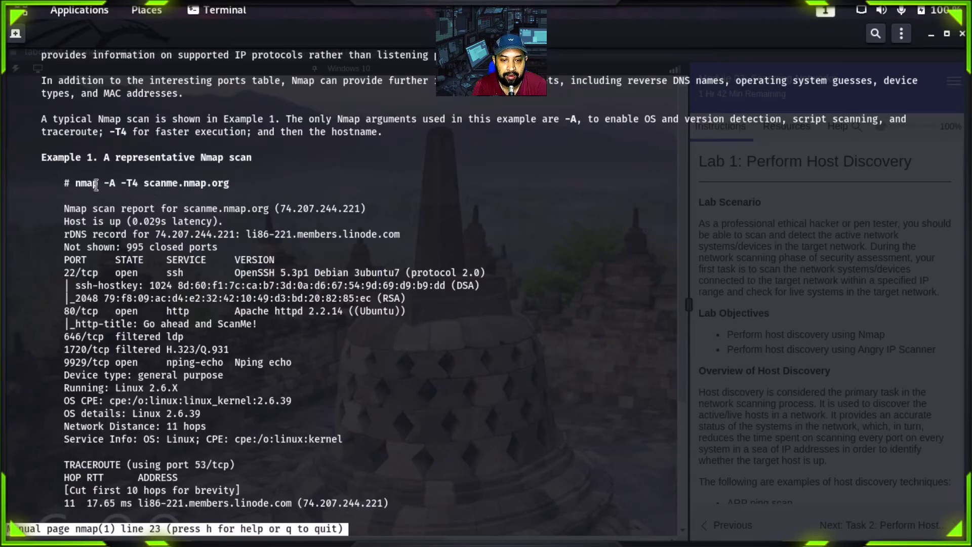
{"action": "left_click_drag", "start_coordinate": [76, 183], "coordinate": [229, 183]}
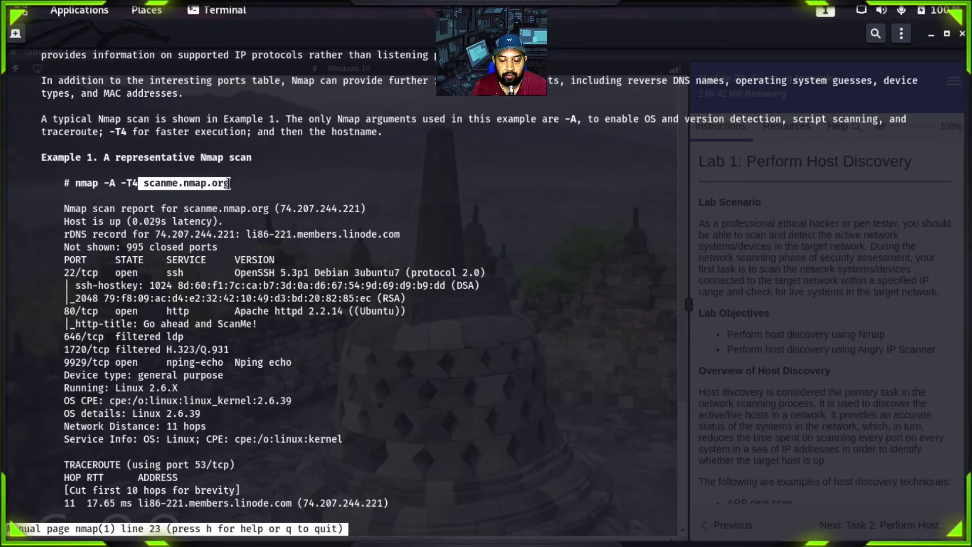
{"action": "left_click", "coordinate": [229, 183]}
{"action": "left_click_drag", "start_coordinate": [138, 183], "coordinate": [240, 185]}
{"action": "left_click", "coordinate": [240, 186]}
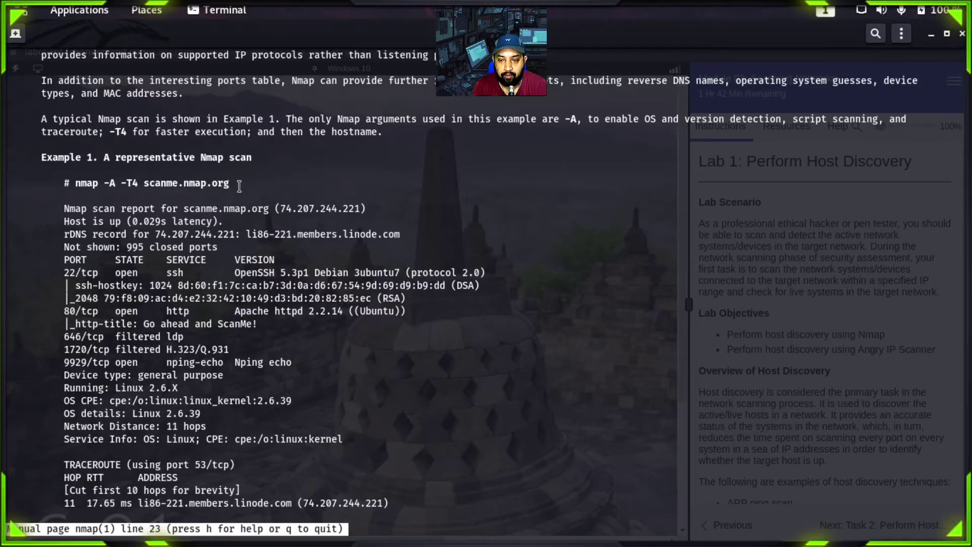
{"action": "left_click_drag", "start_coordinate": [143, 184], "coordinate": [231, 182]}
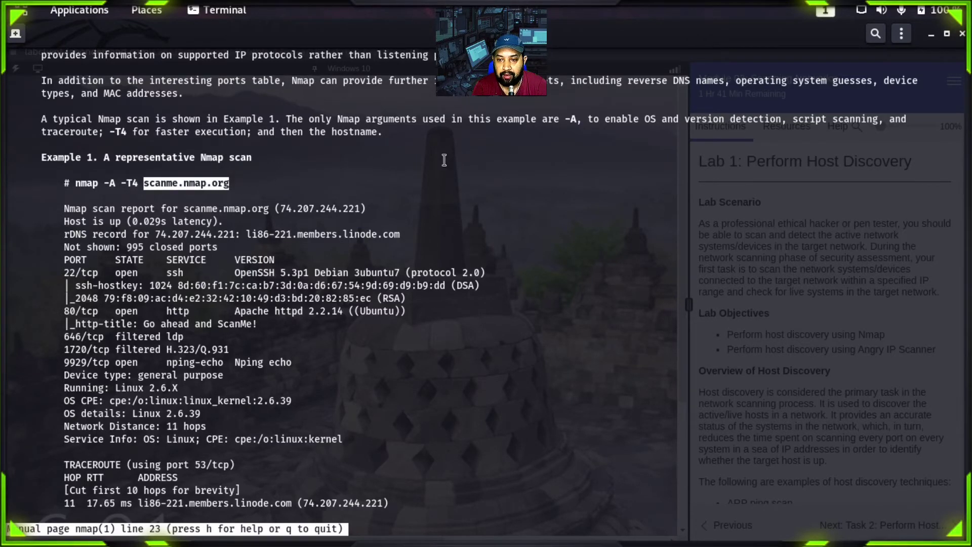
{"action": "left_click", "coordinate": [962, 35]}
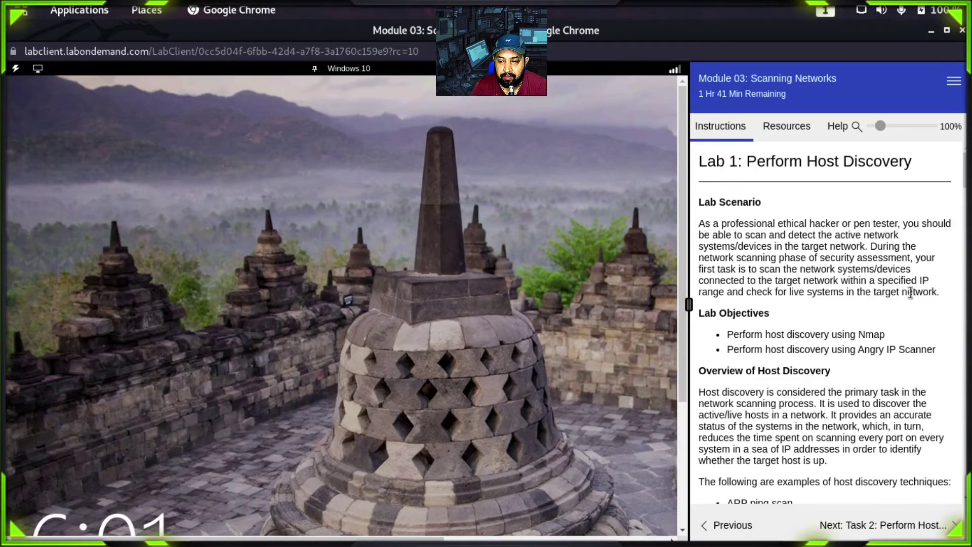
Step: Scroll the Instructions pane down to the Task 1: Perform Host Discovery using Nmap heading
{"action": "scroll", "coordinate": [965, 212], "scroll_direction": "down", "scroll_amount": 3}
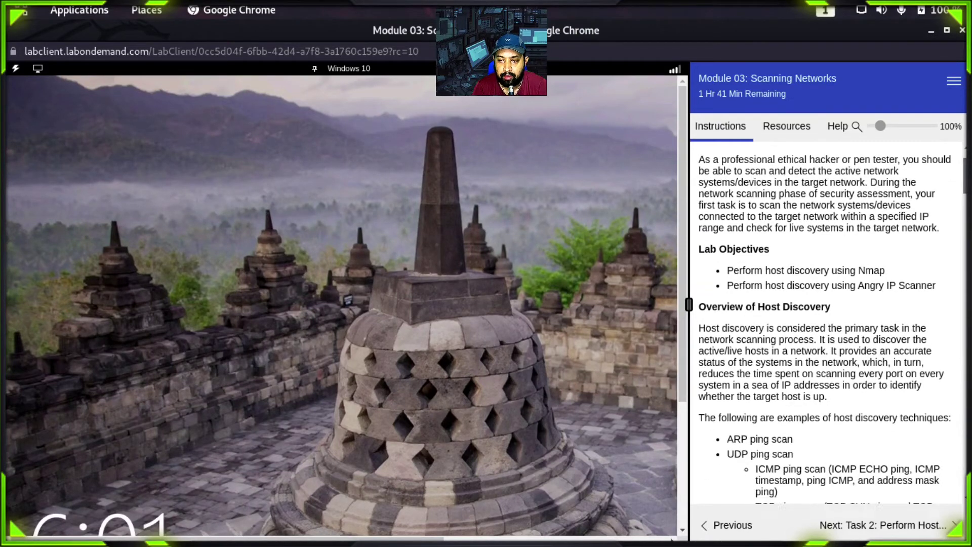
{"action": "left_click_drag", "start_coordinate": [842, 235], "coordinate": [877, 234]}
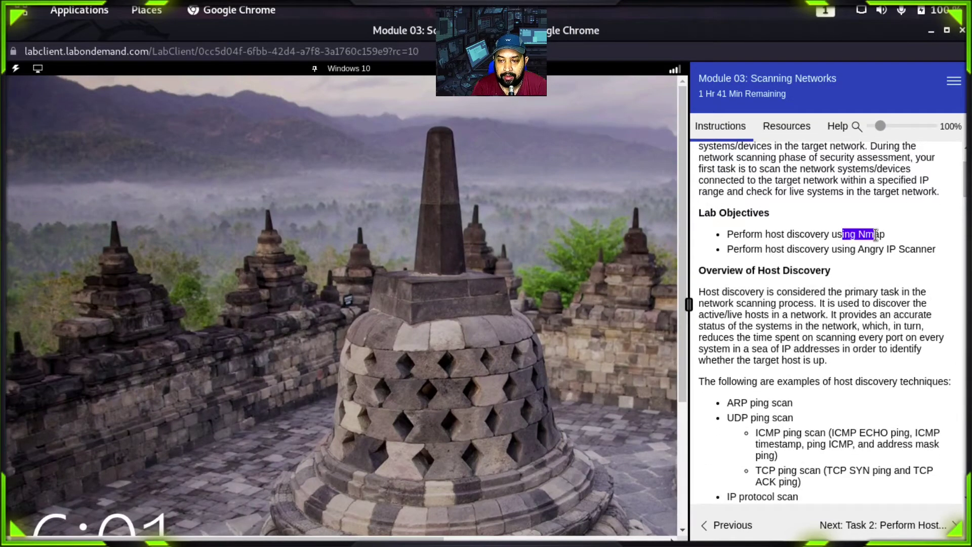
{"action": "scroll", "coordinate": [965, 182], "scroll_direction": "down", "scroll_amount": 4}
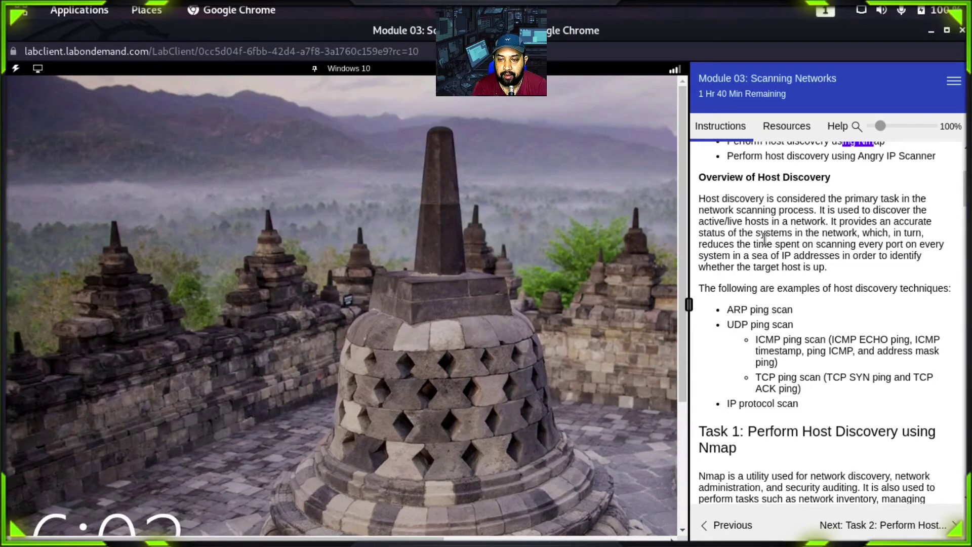
{"action": "left_click", "coordinate": [354, 69]}
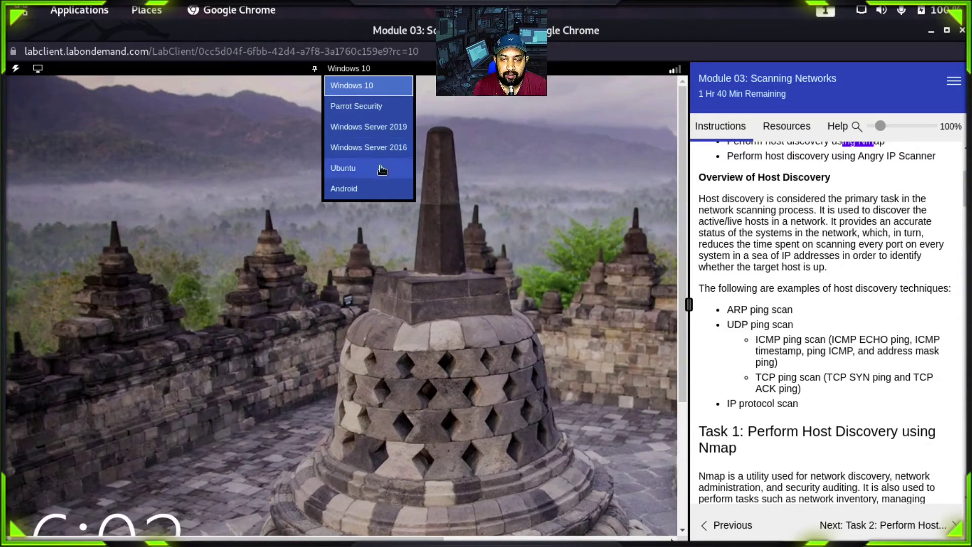
{"action": "left_click", "coordinate": [449, 213]}
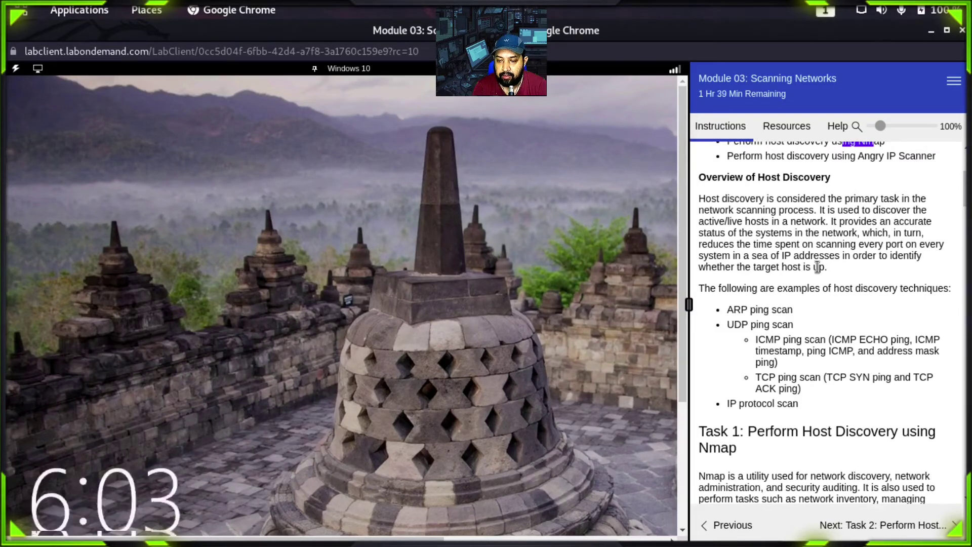
Step: Scroll further through the Task 1 Nmap instructions
{"action": "left_click", "coordinate": [822, 275]}
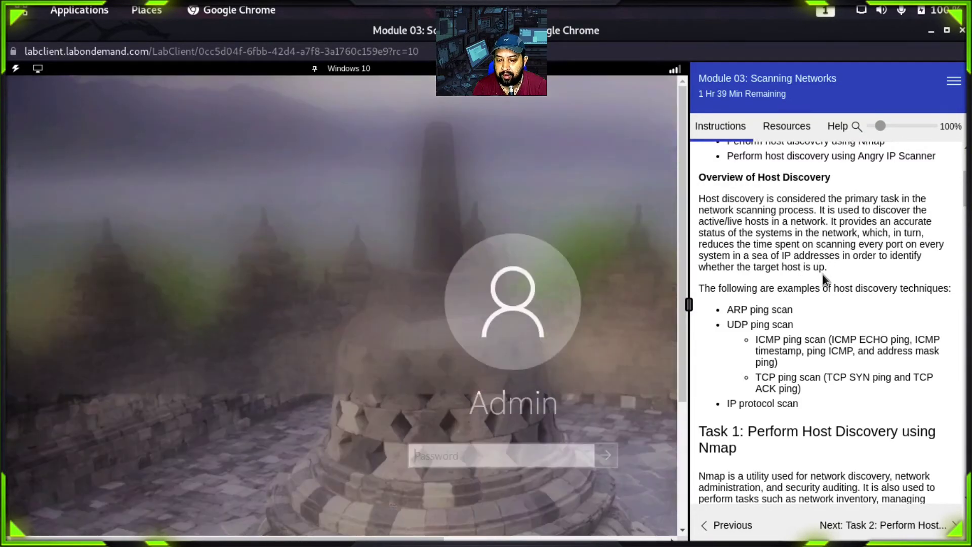
{"action": "scroll", "coordinate": [823, 274], "scroll_direction": "down", "scroll_amount": 3}
{"action": "scroll", "coordinate": [822, 275], "scroll_direction": "down", "scroll_amount": 5}
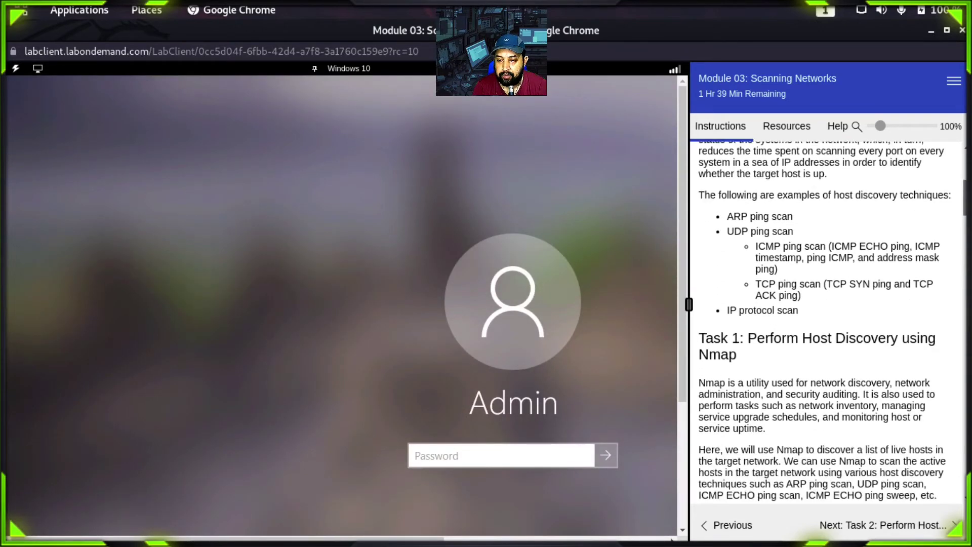
{"action": "scroll", "coordinate": [823, 275], "scroll_direction": "down", "scroll_amount": 7}
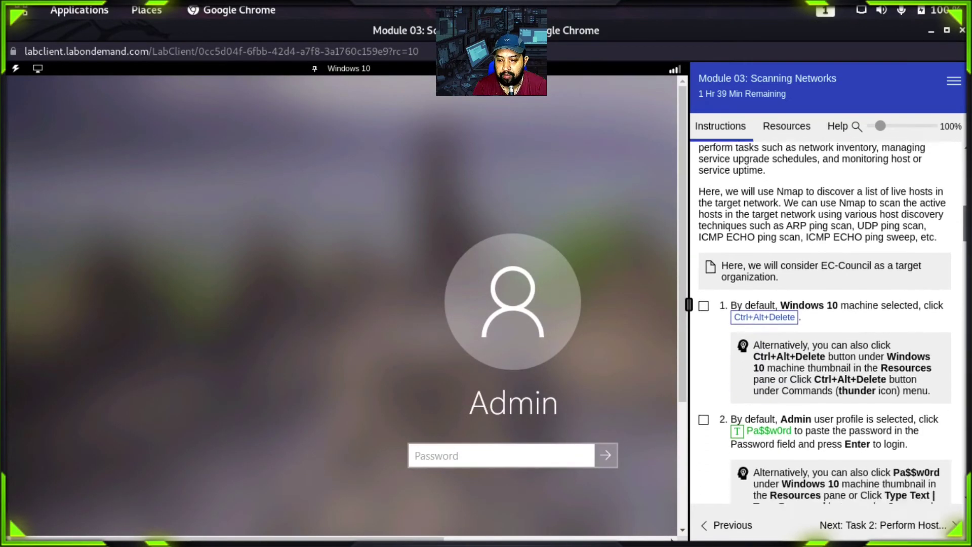
{"action": "scroll", "coordinate": [822, 275], "scroll_direction": "up", "scroll_amount": 3}
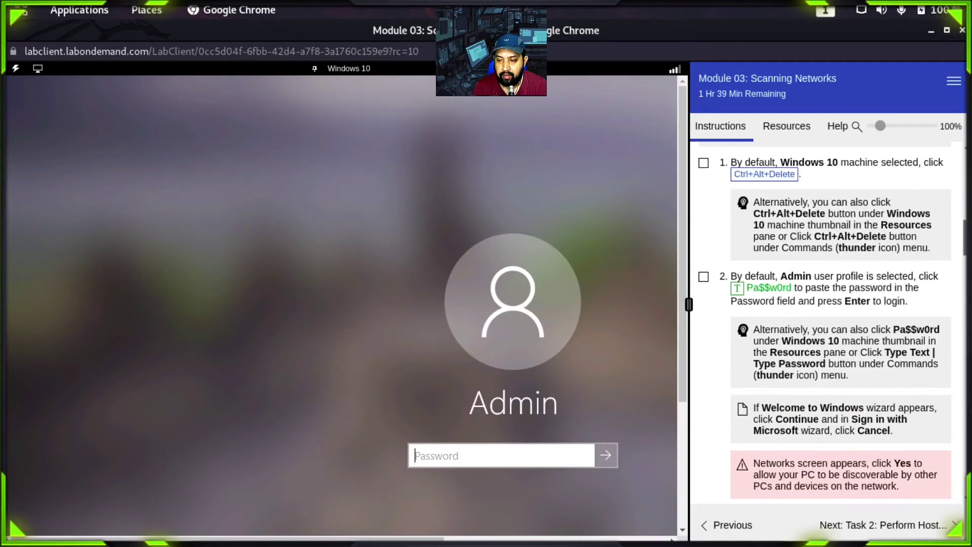
{"action": "scroll", "coordinate": [822, 275], "scroll_direction": "down", "scroll_amount": 6}
{"action": "scroll", "coordinate": [702, 292], "scroll_direction": "down", "scroll_amount": 5}
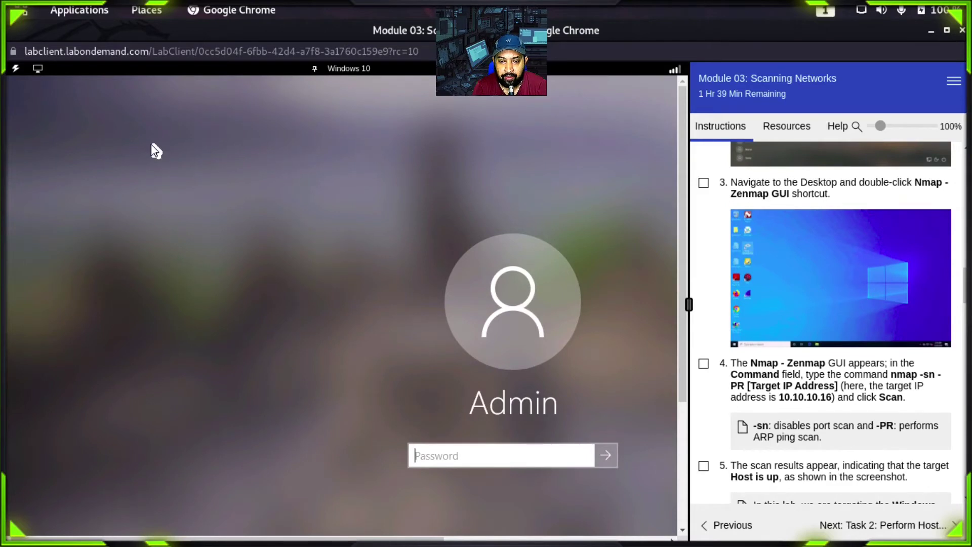
Step: Send the unlock keystroke to the Windows 10 machine and sign in as Admin with the account password
{"action": "left_click", "coordinate": [14, 68]}
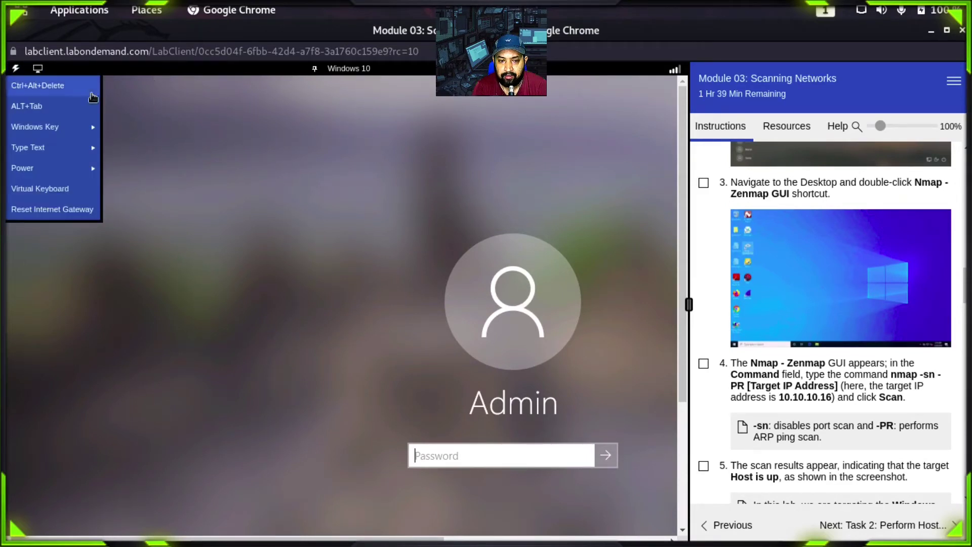
{"action": "left_click", "coordinate": [61, 87]}
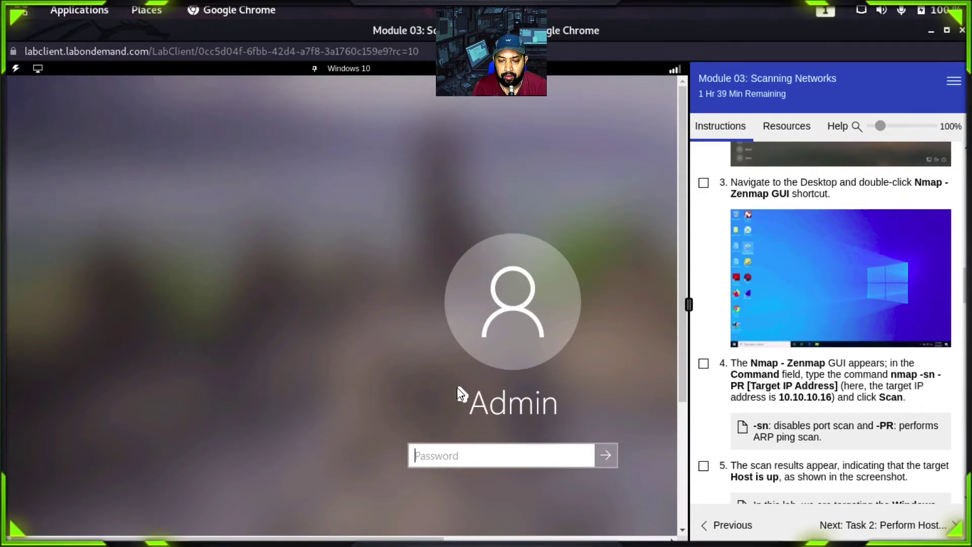
{"action": "left_click_drag", "start_coordinate": [686, 334], "coordinate": [688, 383]}
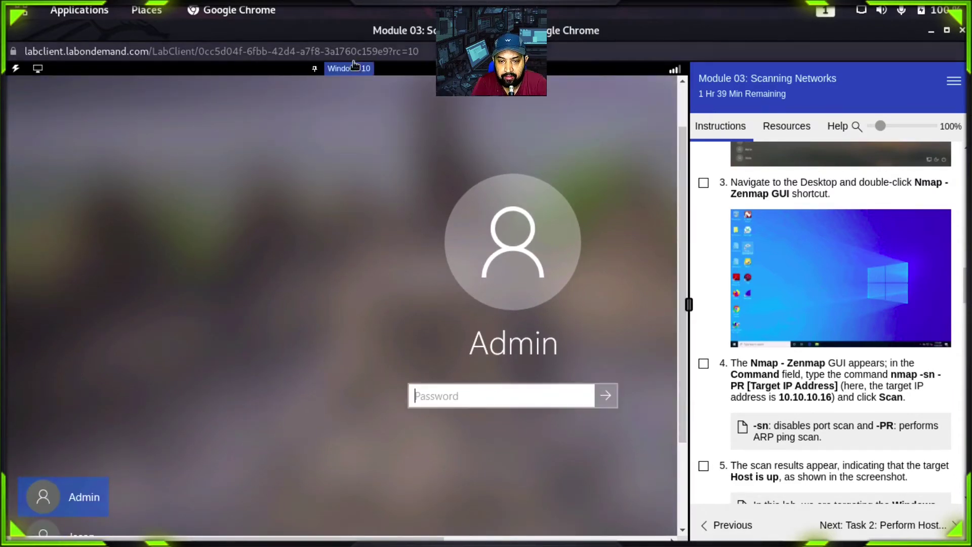
{"action": "type", "text": "P"}
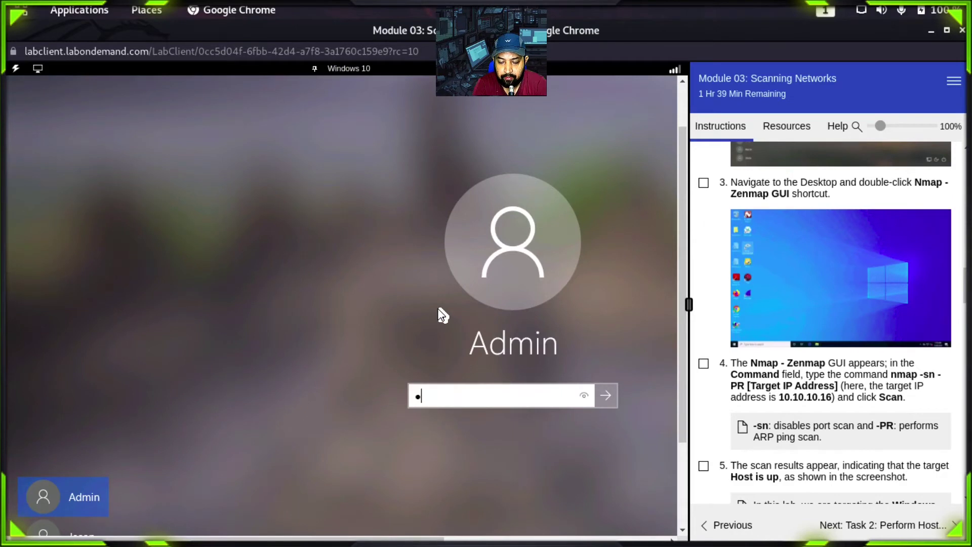
{"action": "type", "text": "a$$w0"}
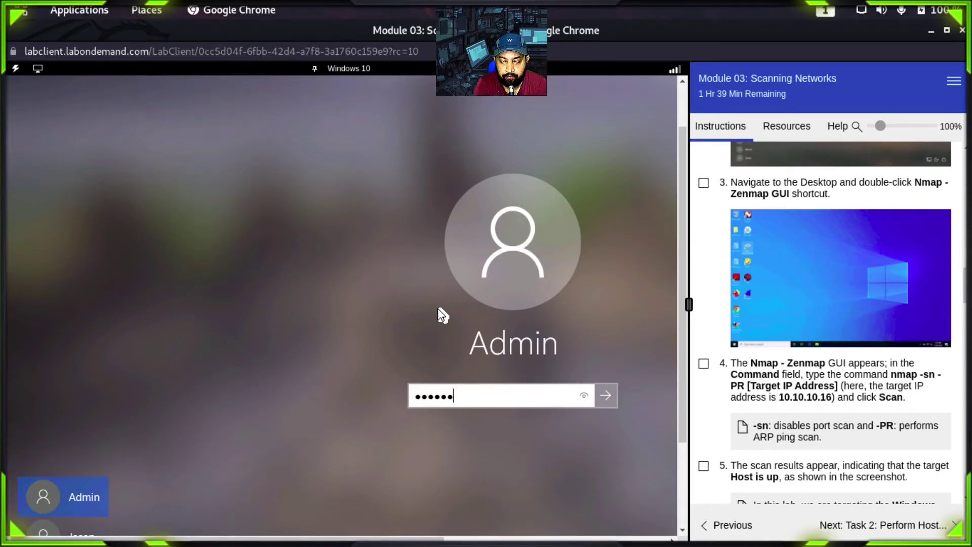
{"action": "type", "text": "rd"}
{"action": "key", "text": "Return"}
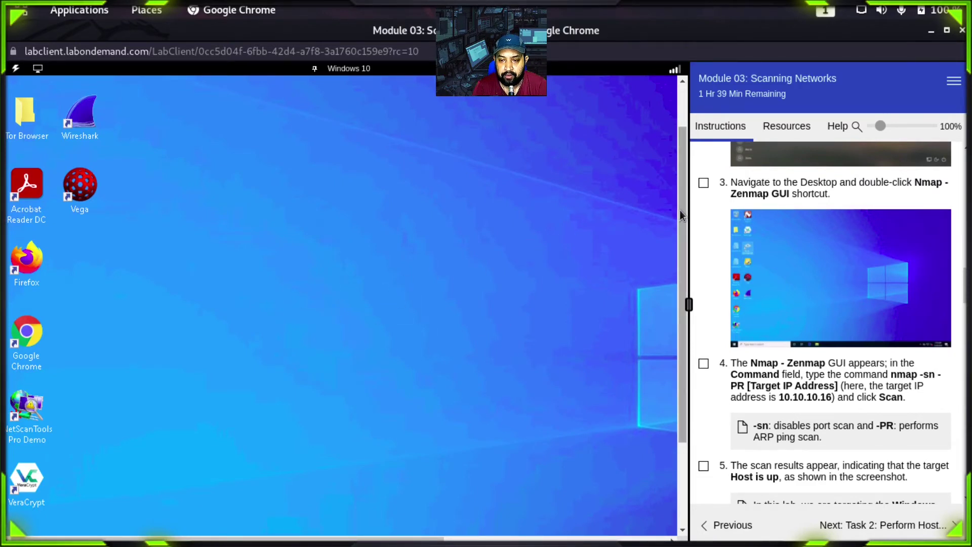
Step: Launch Nmap - Zenmap GUI from its shortcut on the Windows 10 desktop
{"action": "left_click_drag", "start_coordinate": [679, 210], "coordinate": [685, 327]}
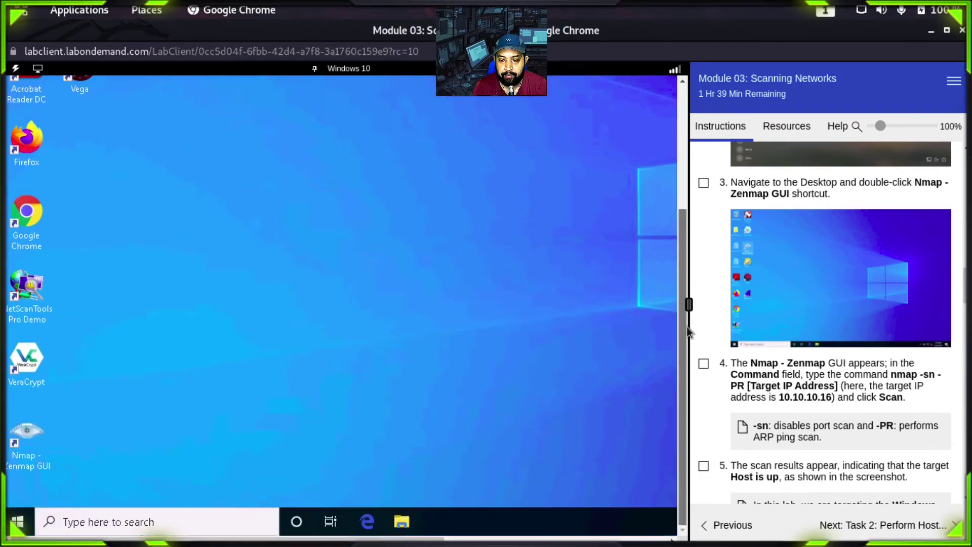
{"action": "double_click", "coordinate": [24, 451]}
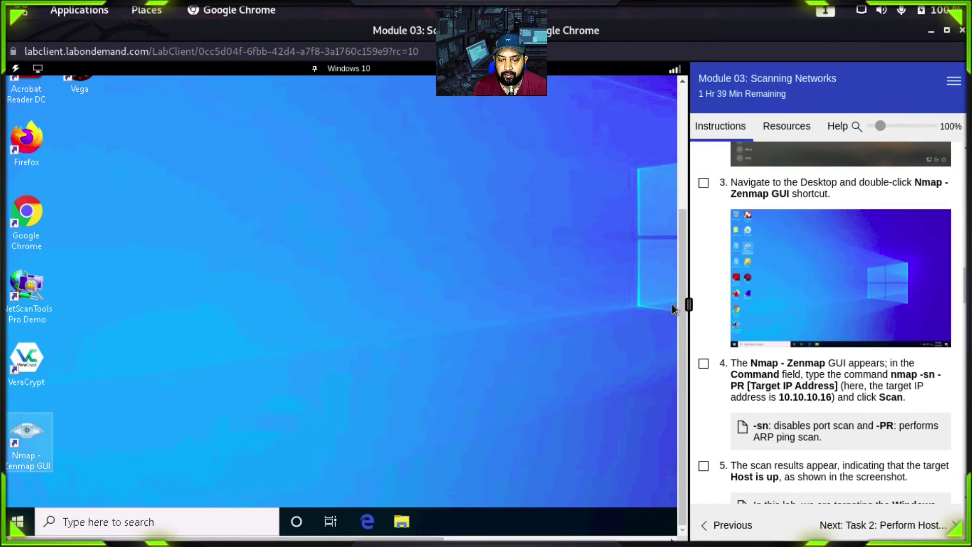
{"action": "left_click_drag", "start_coordinate": [685, 320], "coordinate": [676, 194]}
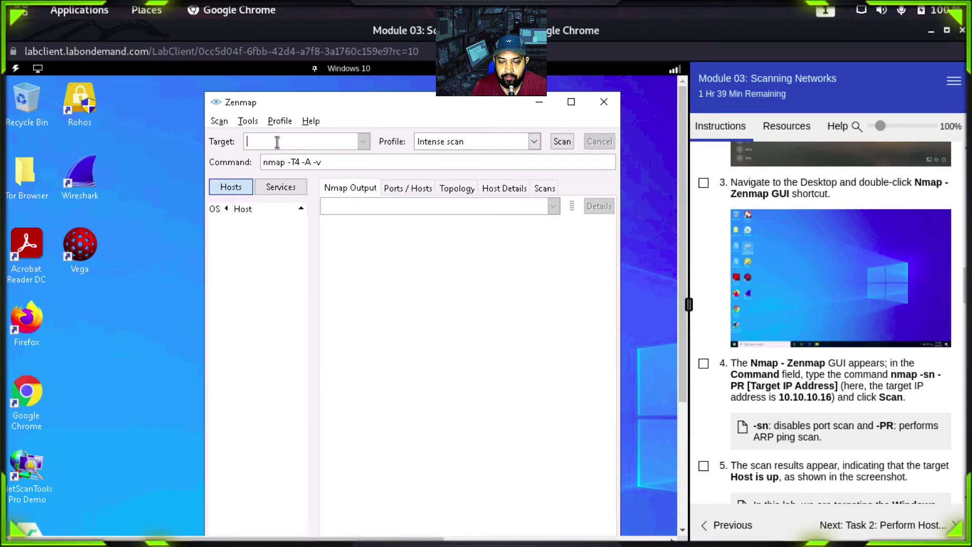
{"action": "left_click", "coordinate": [357, 75]}
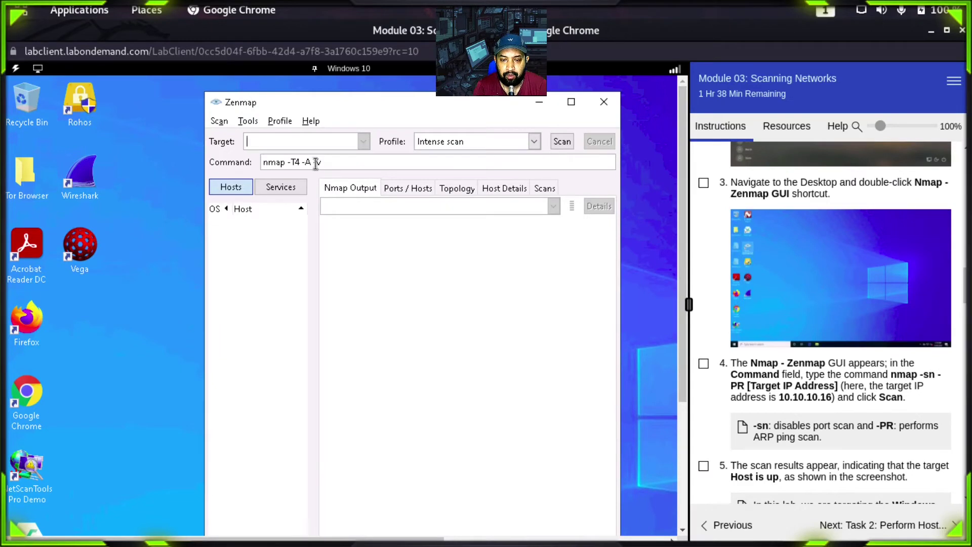
Step: Select the Ping scan profile so the command field shows nmap -sn
{"action": "left_click", "coordinate": [535, 142]}
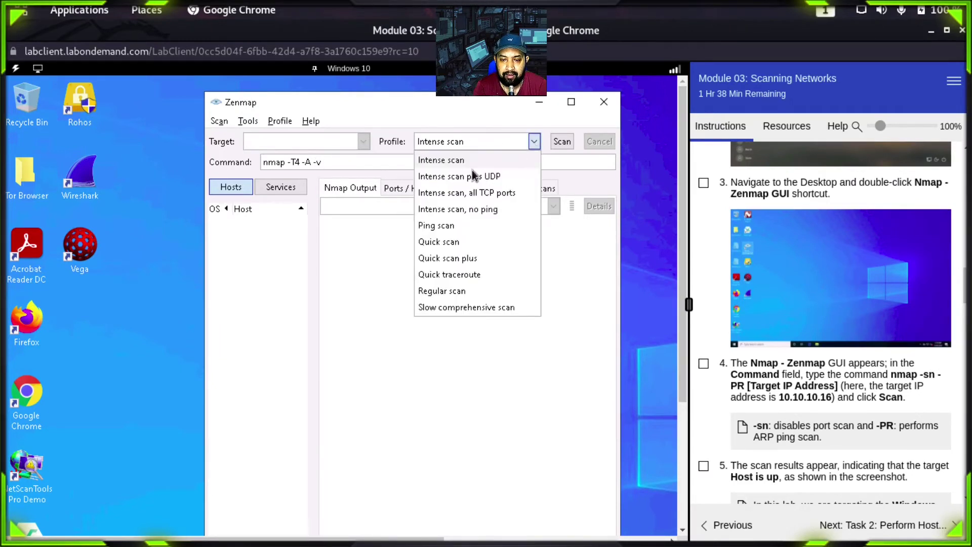
{"action": "left_click", "coordinate": [462, 161]}
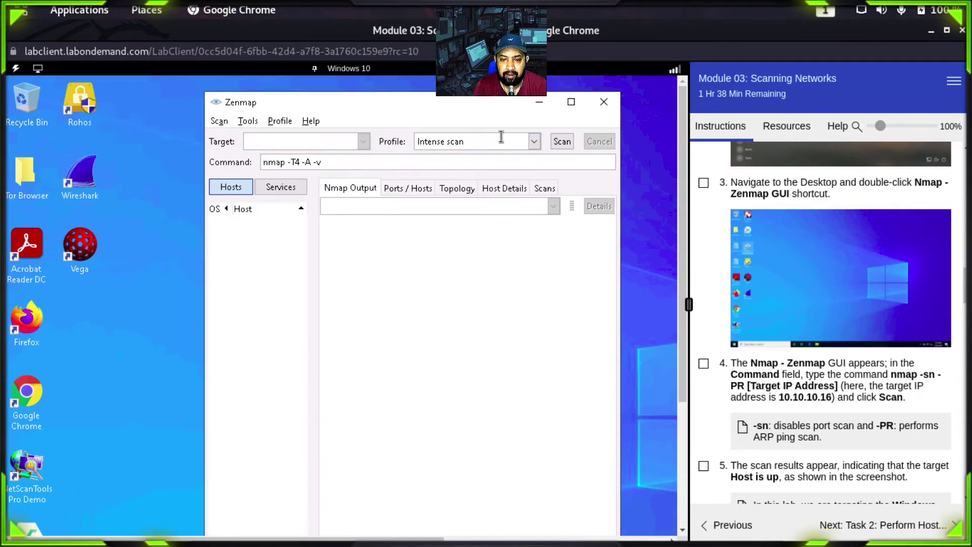
{"action": "left_click", "coordinate": [534, 142]}
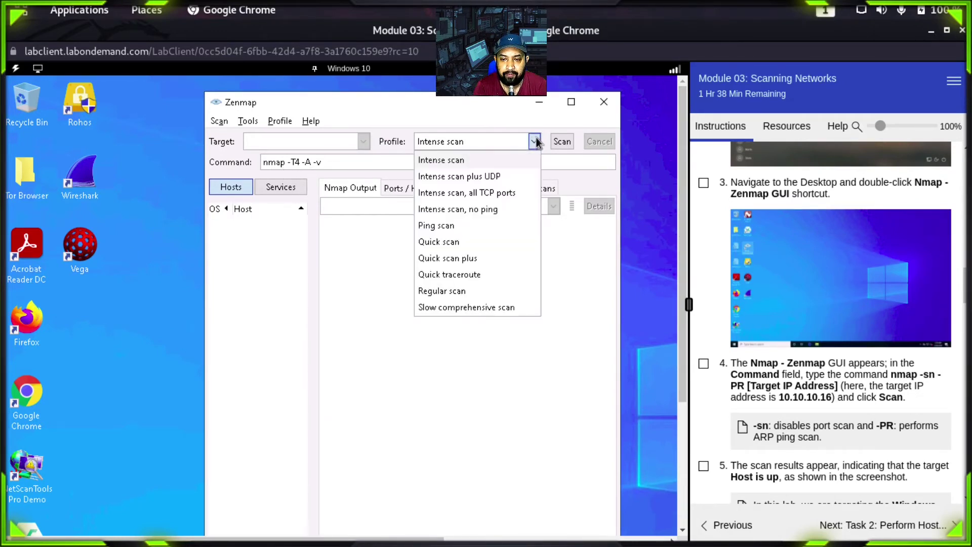
{"action": "left_click", "coordinate": [448, 225]}
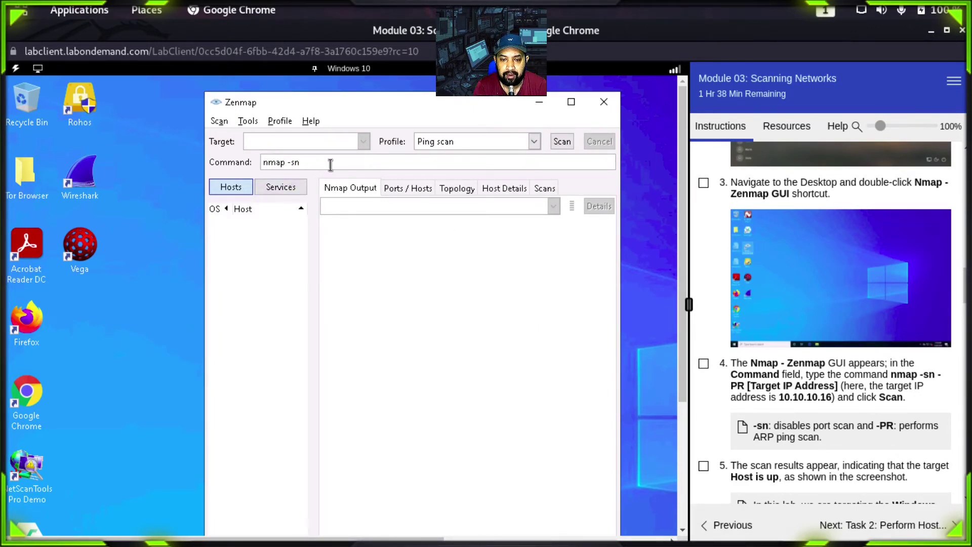
{"action": "left_click", "coordinate": [534, 140]}
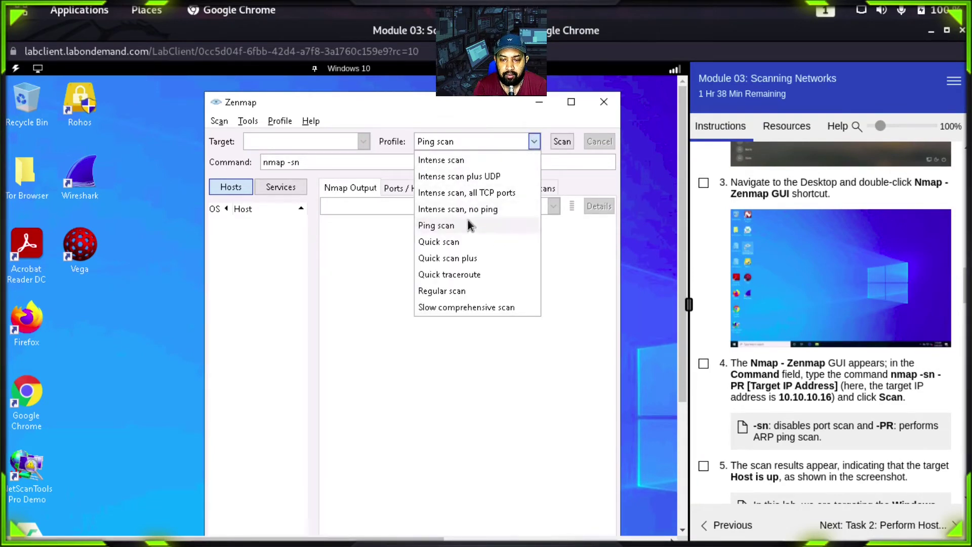
{"action": "left_click", "coordinate": [347, 278]}
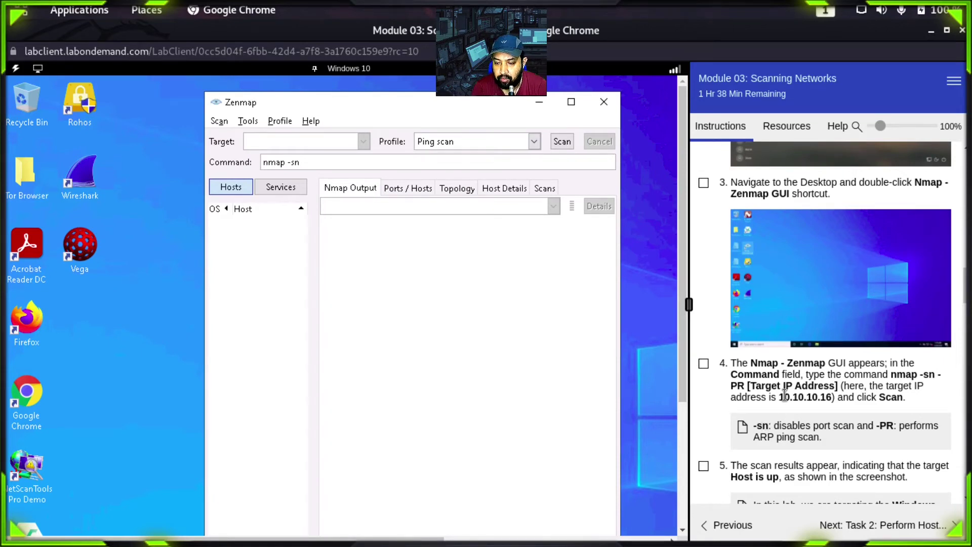
{"action": "scroll", "coordinate": [784, 395], "scroll_direction": "down", "scroll_amount": 4}
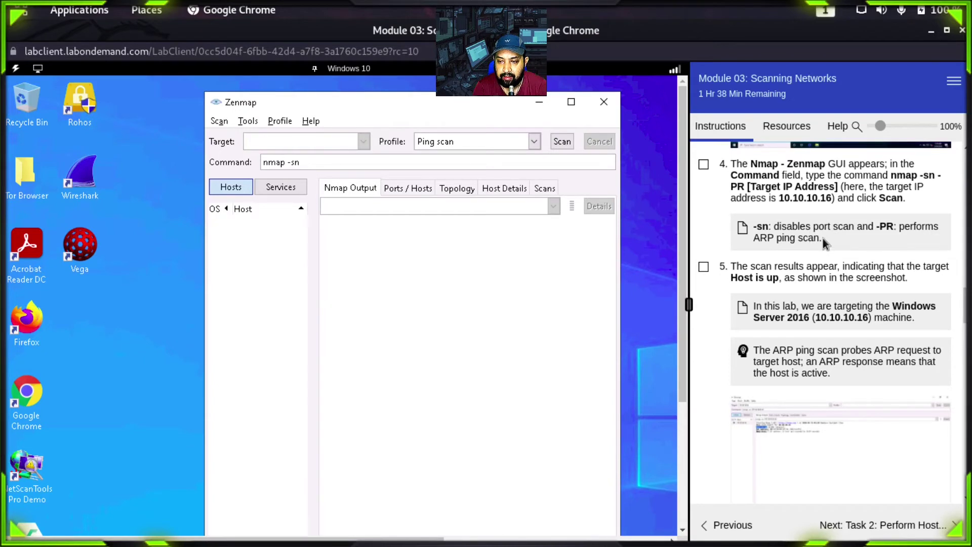
{"action": "scroll", "coordinate": [822, 238], "scroll_direction": "up", "scroll_amount": 3}
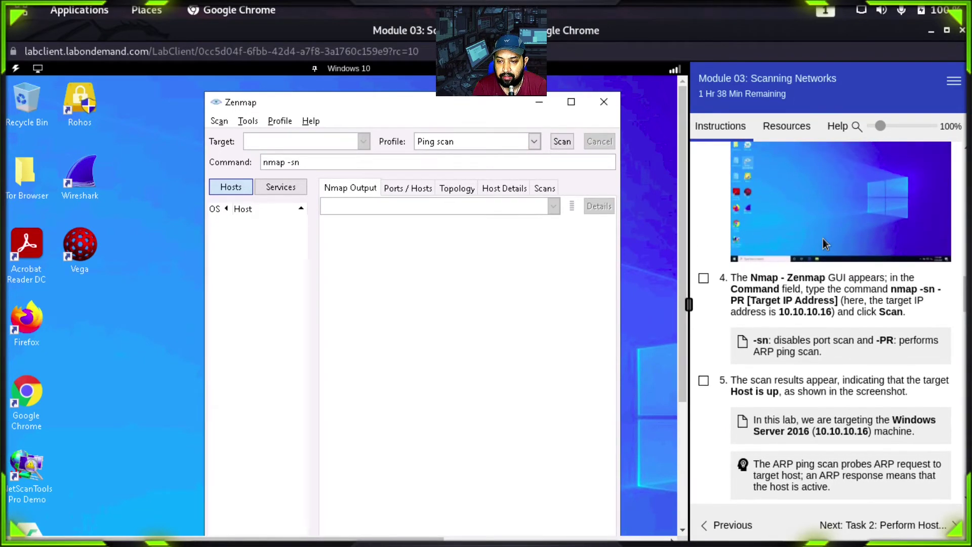
{"action": "scroll", "coordinate": [823, 238], "scroll_direction": "down", "scroll_amount": 1}
{"action": "scroll", "coordinate": [823, 239], "scroll_direction": "up", "scroll_amount": 2}
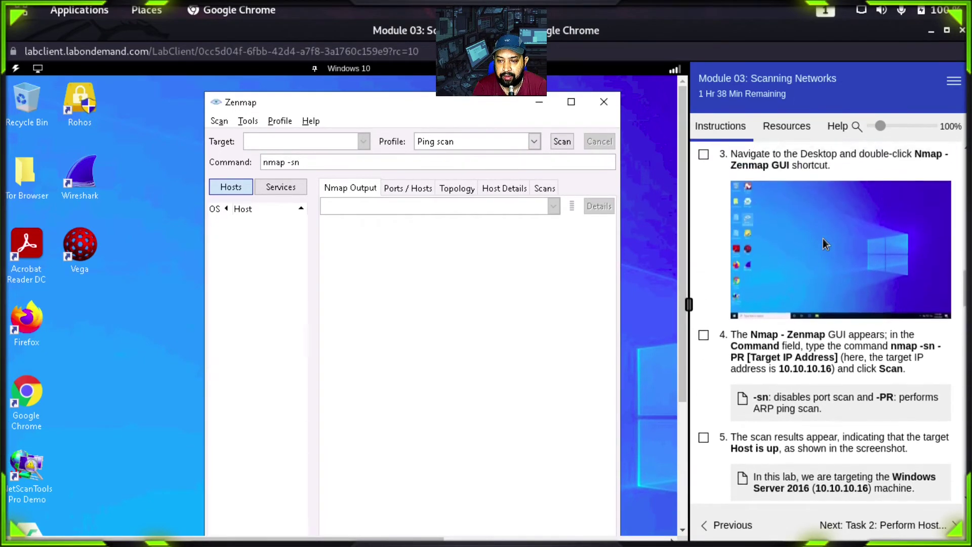
{"action": "scroll", "coordinate": [823, 239], "scroll_direction": "up", "scroll_amount": 2}
{"action": "scroll", "coordinate": [822, 239], "scroll_direction": "down", "scroll_amount": 6}
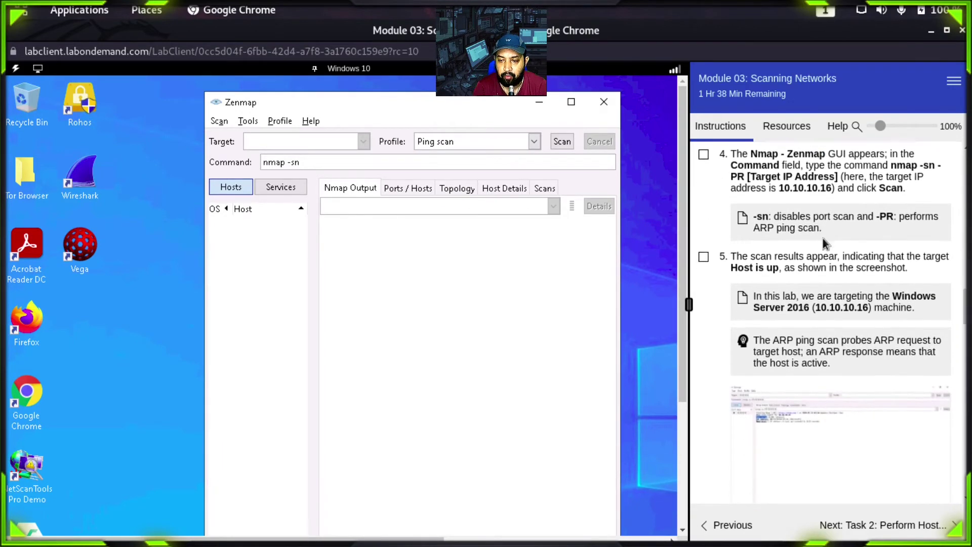
{"action": "left_click_drag", "start_coordinate": [778, 169], "coordinate": [831, 169]}
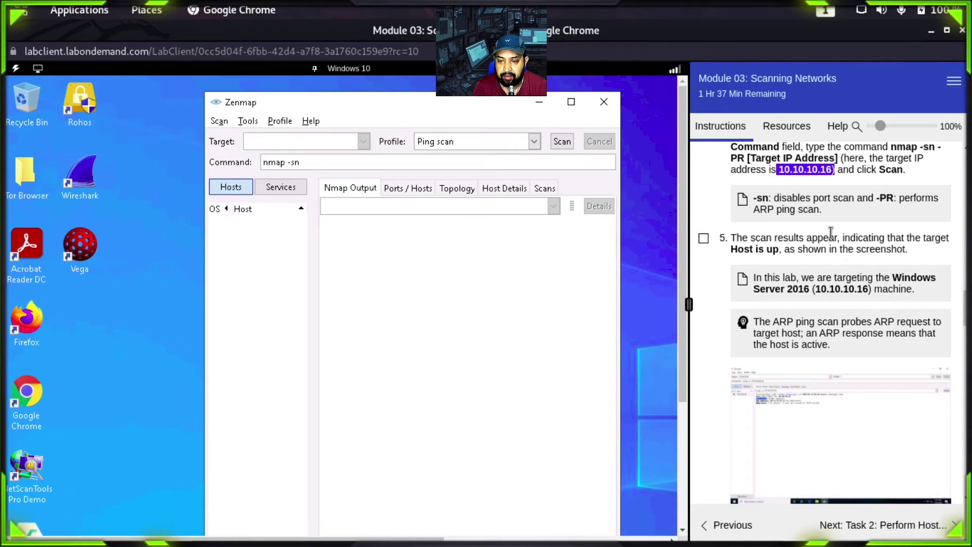
{"action": "left_click", "coordinate": [830, 260]}
{"action": "scroll", "coordinate": [859, 263], "scroll_direction": "up", "scroll_amount": 1}
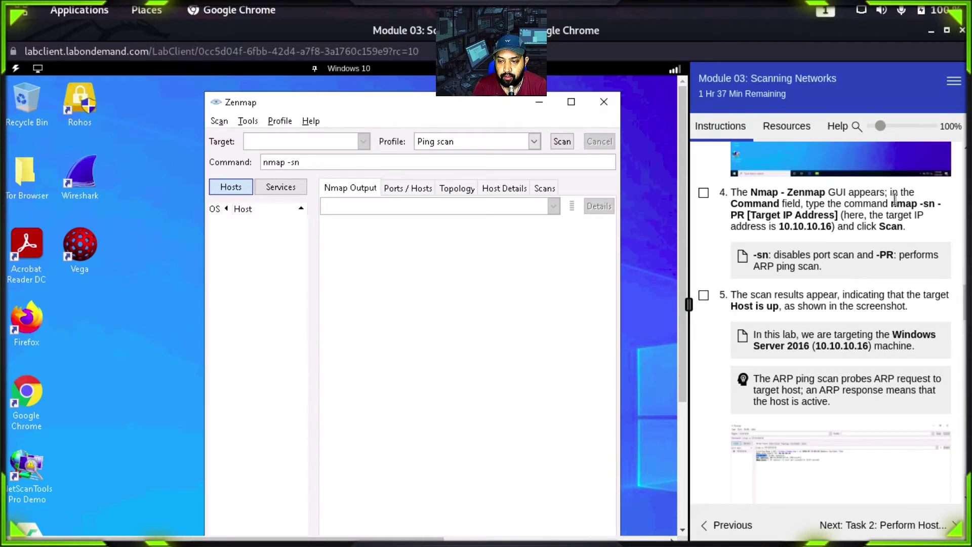
{"action": "left_click_drag", "start_coordinate": [890, 199], "coordinate": [844, 218]}
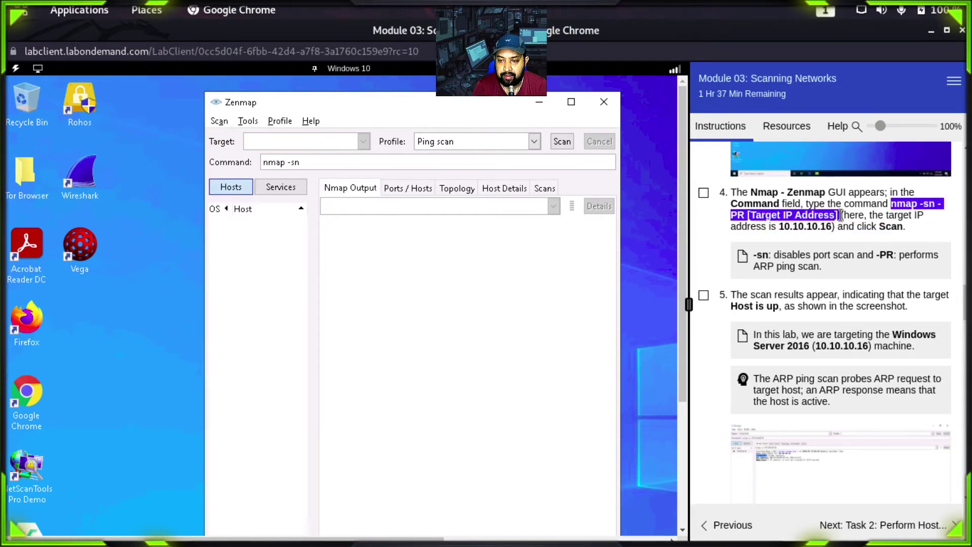
{"action": "left_click", "coordinate": [870, 208]}
{"action": "left_click_drag", "start_coordinate": [766, 266], "coordinate": [822, 267]}
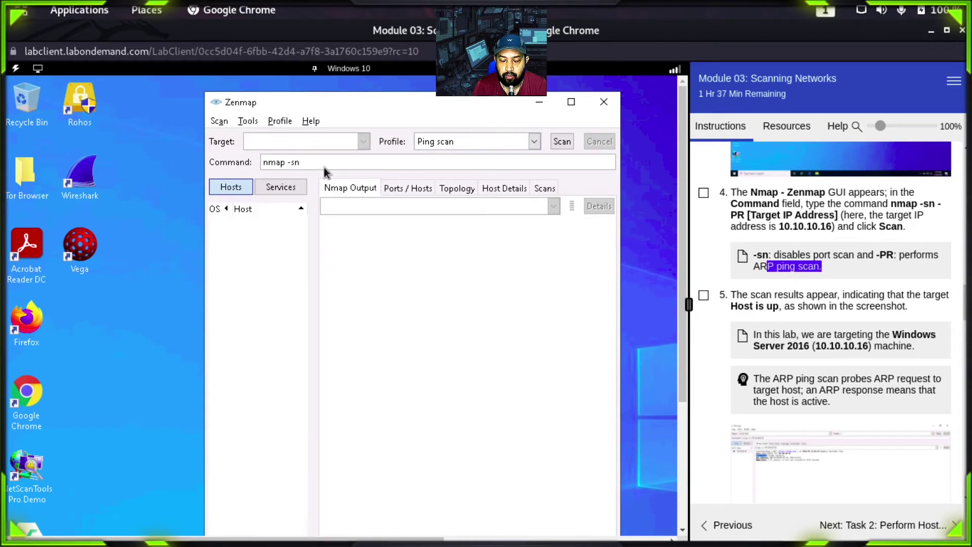
Step: Delete 'sn' from the command and enter 10.10.10.16 as the scan target
{"action": "left_click", "coordinate": [339, 163]}
{"action": "double_click", "coordinate": [341, 163]}
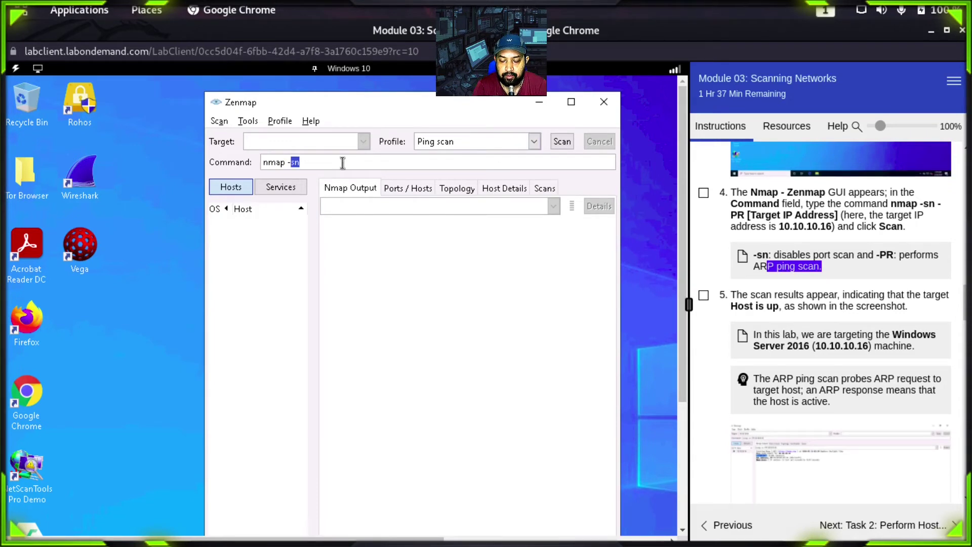
{"action": "key", "text": "BackSpace"}
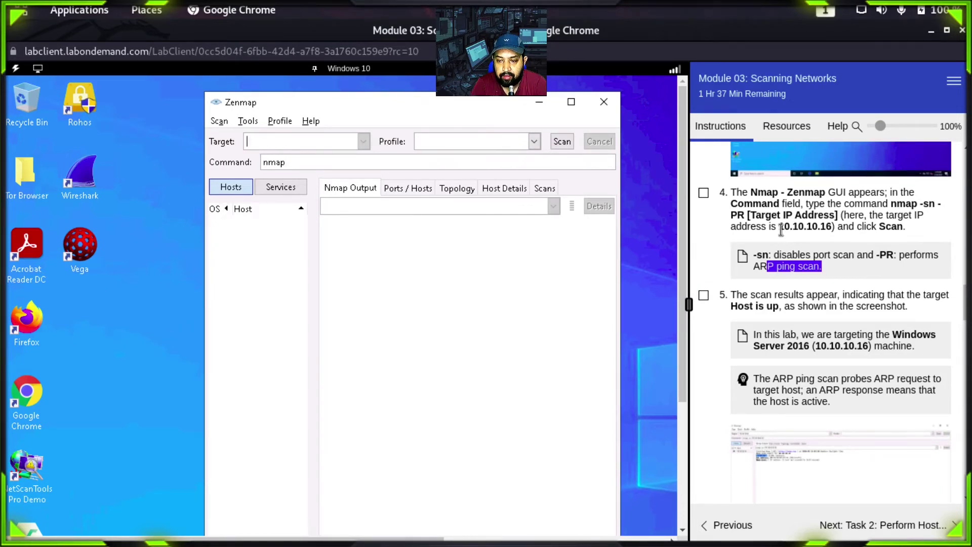
{"action": "left_click_drag", "start_coordinate": [780, 228], "coordinate": [833, 227]}
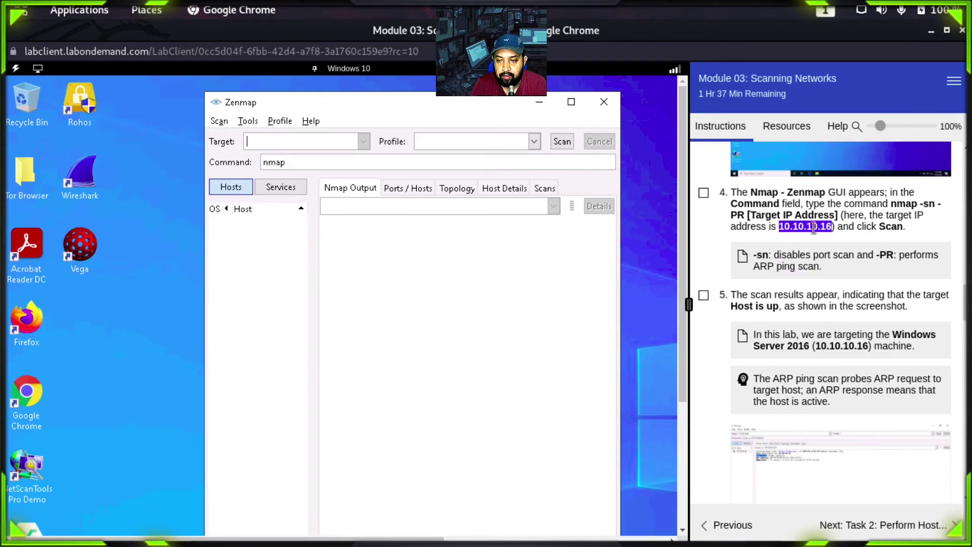
{"action": "left_click", "coordinate": [284, 138]}
{"action": "type", "text": "10"}
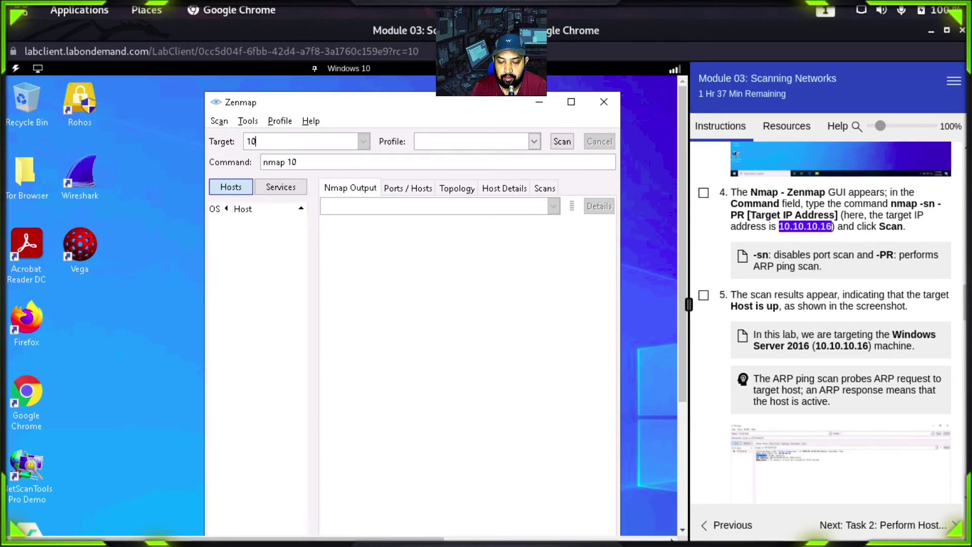
{"action": "type", "text": ".10.10.16"}
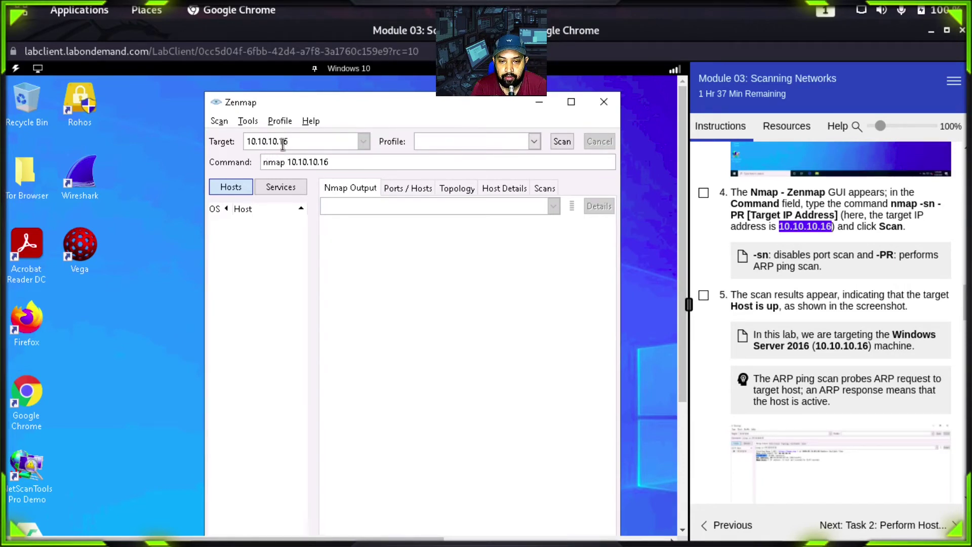
Step: Append 'sn -PR' so the command reads nmap 10.10.10.16 -sn -PR
{"action": "left_click", "coordinate": [357, 71]}
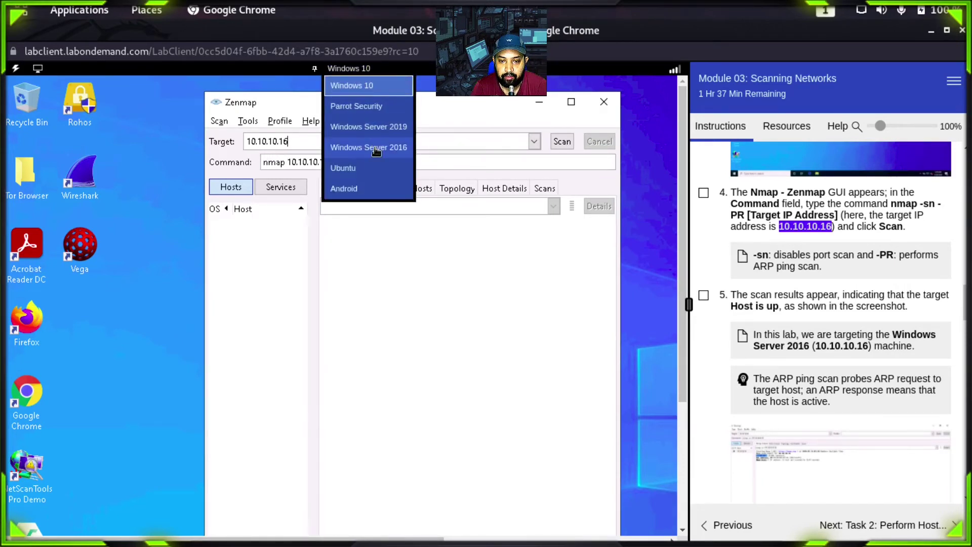
{"action": "left_click", "coordinate": [479, 120]}
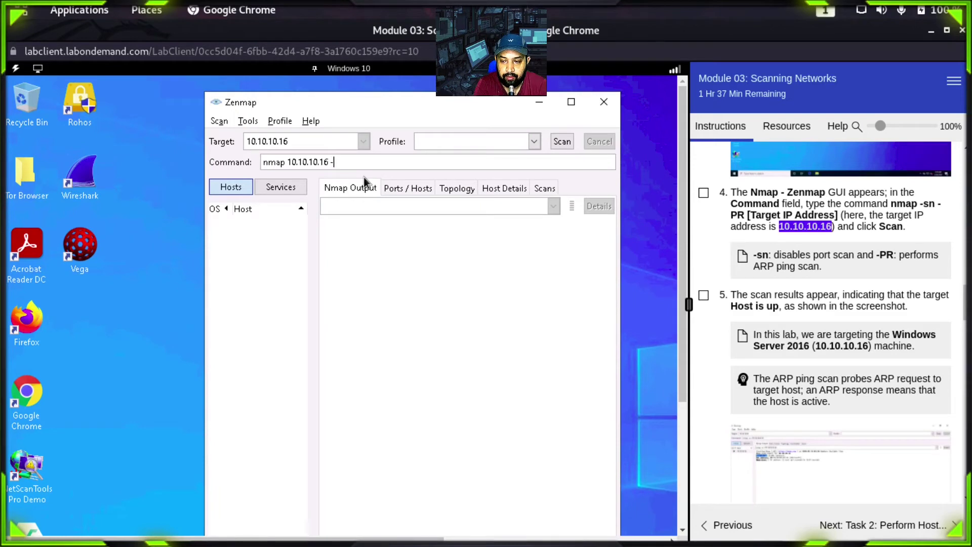
{"action": "type", "text": "sn"}
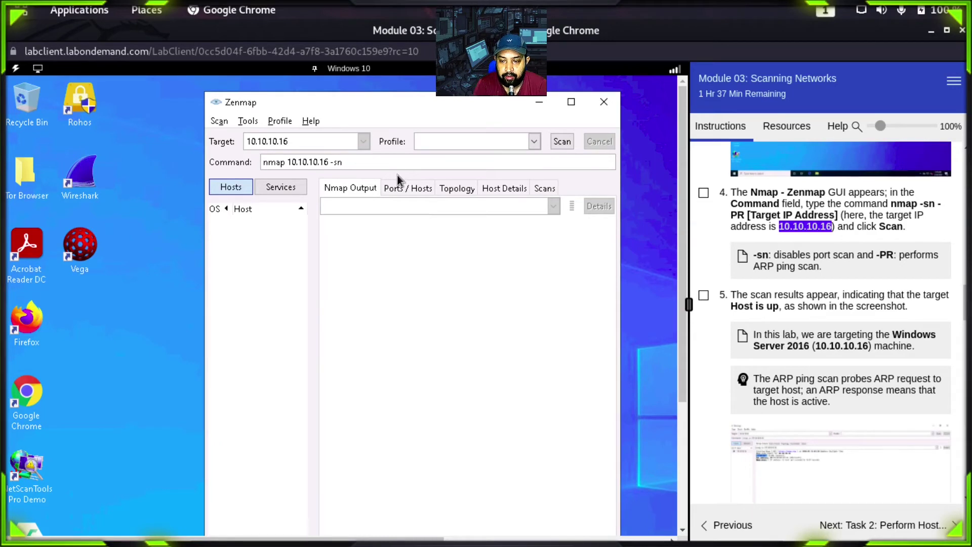
{"action": "type", "text": " -PR"}
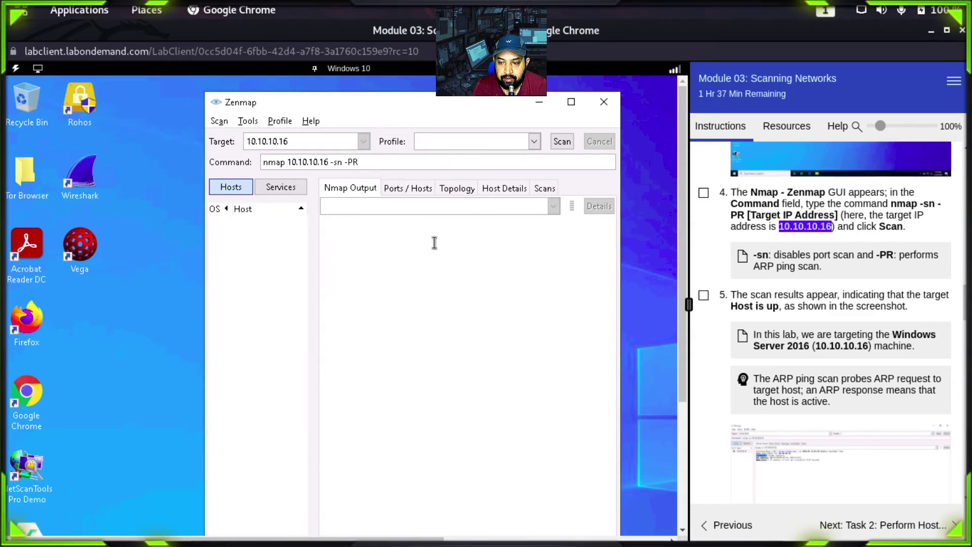
{"action": "left_click", "coordinate": [421, 320]}
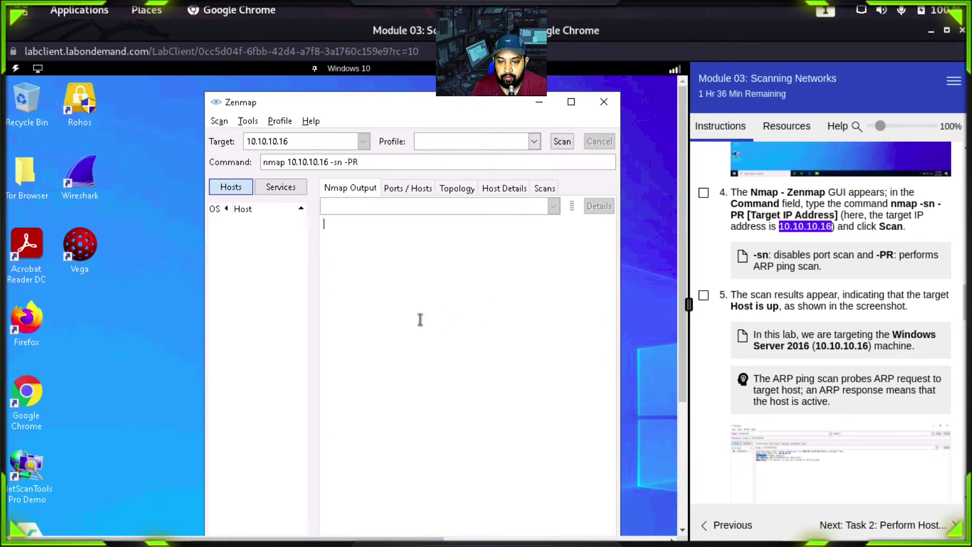
{"action": "left_click", "coordinate": [563, 141]}
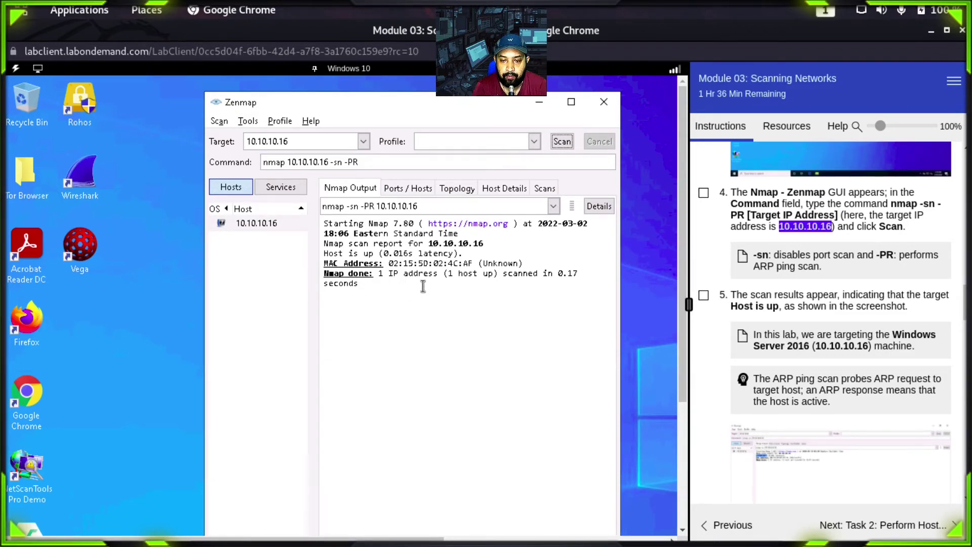
{"action": "left_click_drag", "start_coordinate": [443, 273], "coordinate": [553, 273]}
{"action": "left_click_drag", "start_coordinate": [428, 242], "coordinate": [484, 243]}
{"action": "left_click", "coordinate": [387, 277]}
{"action": "left_click", "coordinate": [364, 284]}
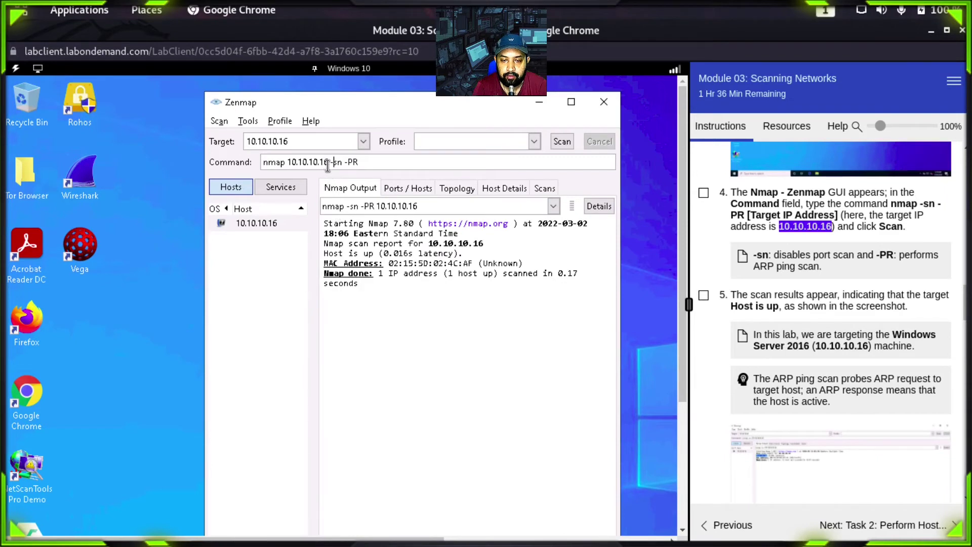
Step: Change the target from 10.10.10.16 to the range 10.10.10.0-19, after briefly trying 10.10.10.0/25
{"action": "left_click", "coordinate": [299, 140]}
{"action": "key", "text": "BackSpace"}
{"action": "key", "text": "BackSpace"}
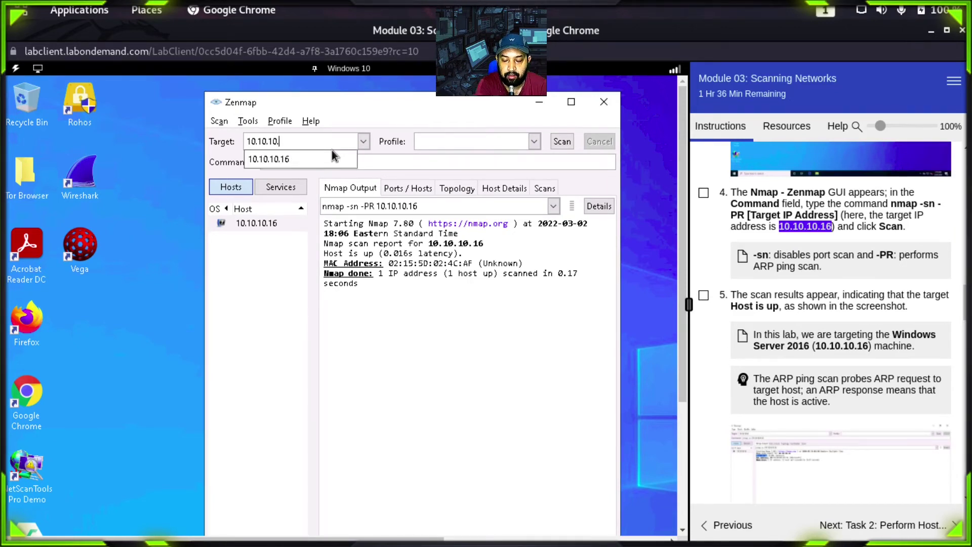
{"action": "type", "text": "0/"}
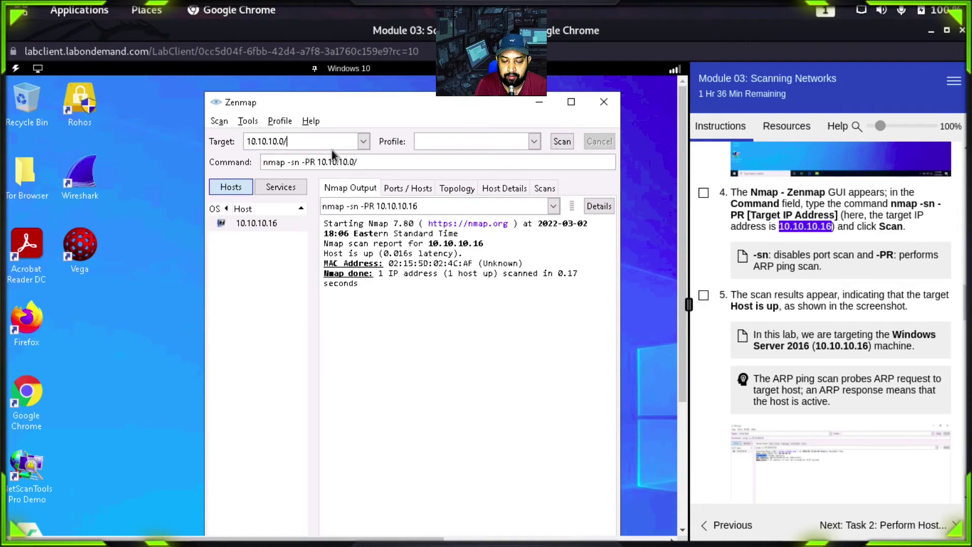
{"action": "type", "text": "25"}
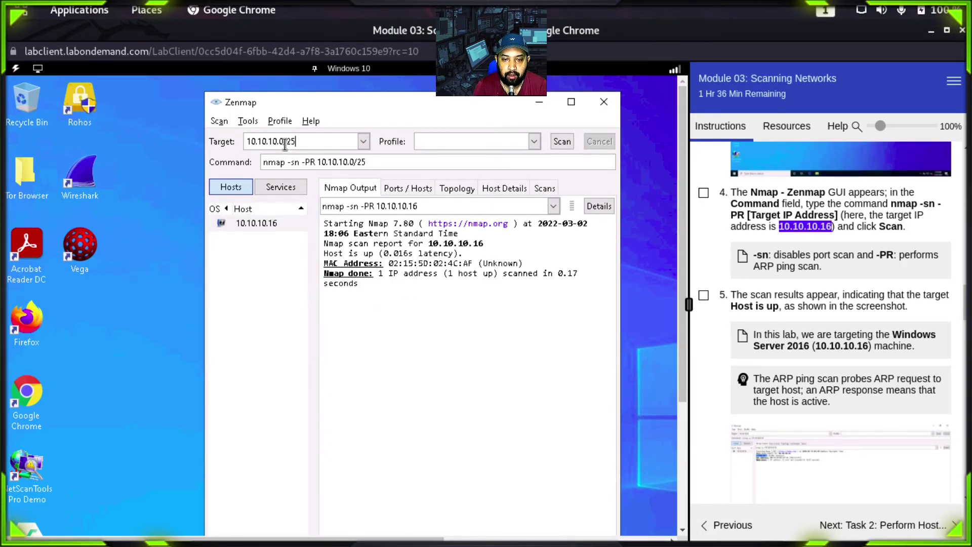
{"action": "key", "text": "shift+Left"}
{"action": "key", "text": "shift+Left"}
{"action": "key", "text": "shift+Left"}
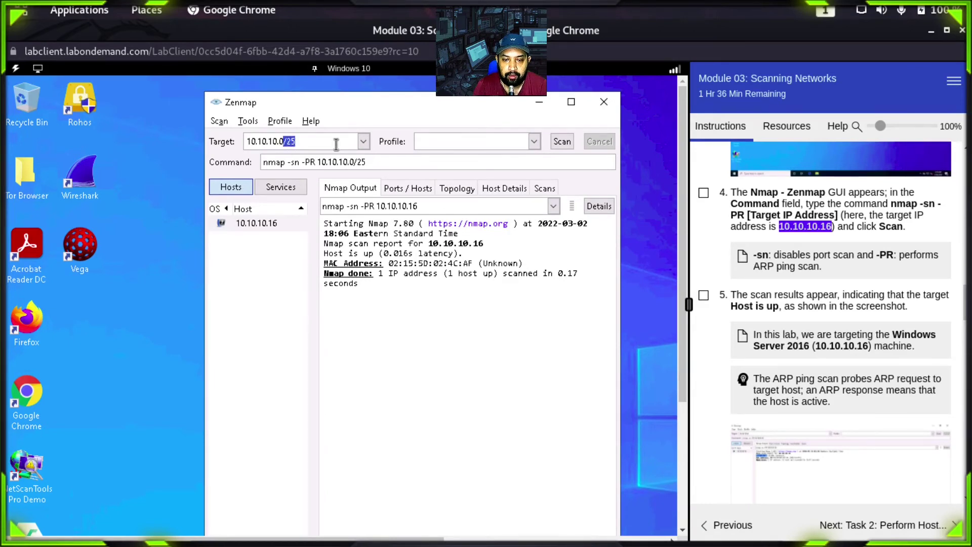
{"action": "key", "text": "BackSpace"}
{"action": "key", "text": "BackSpace"}
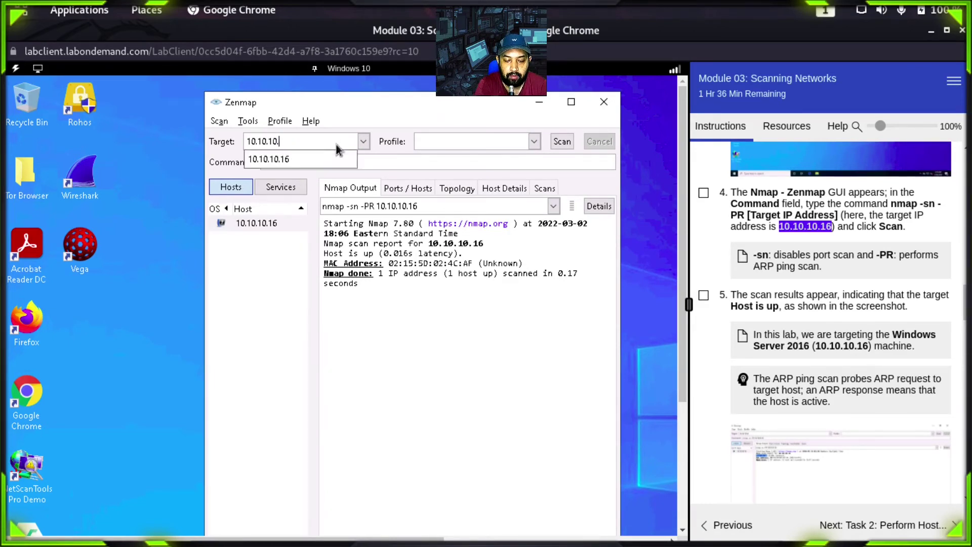
{"action": "type", "text": "1"}
{"action": "key", "text": "BackSpace"}
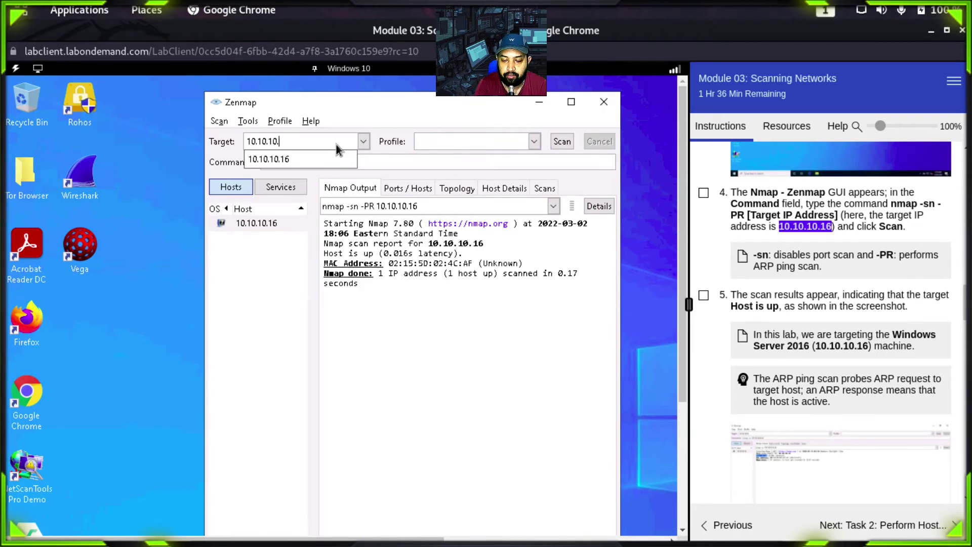
{"action": "type", "text": "0-"}
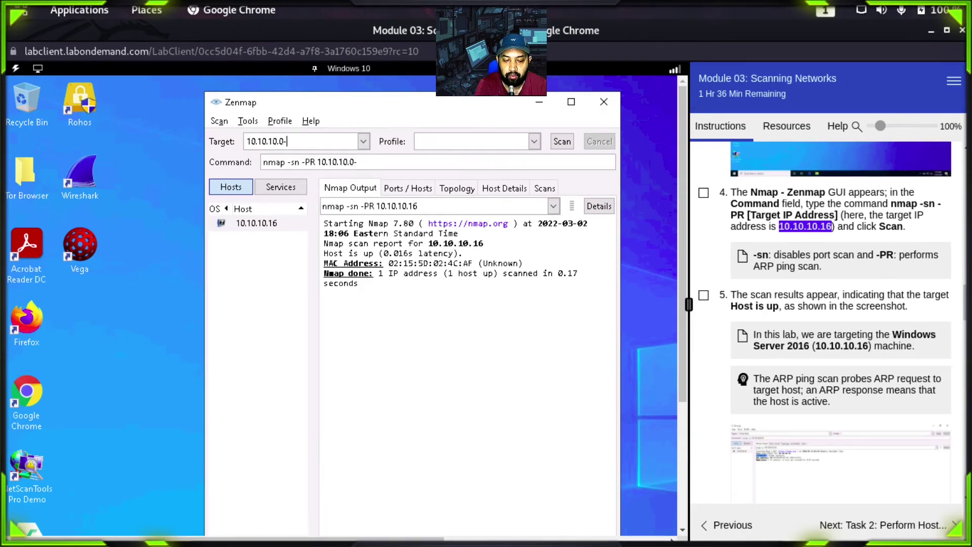
{"action": "type", "text": "1"}
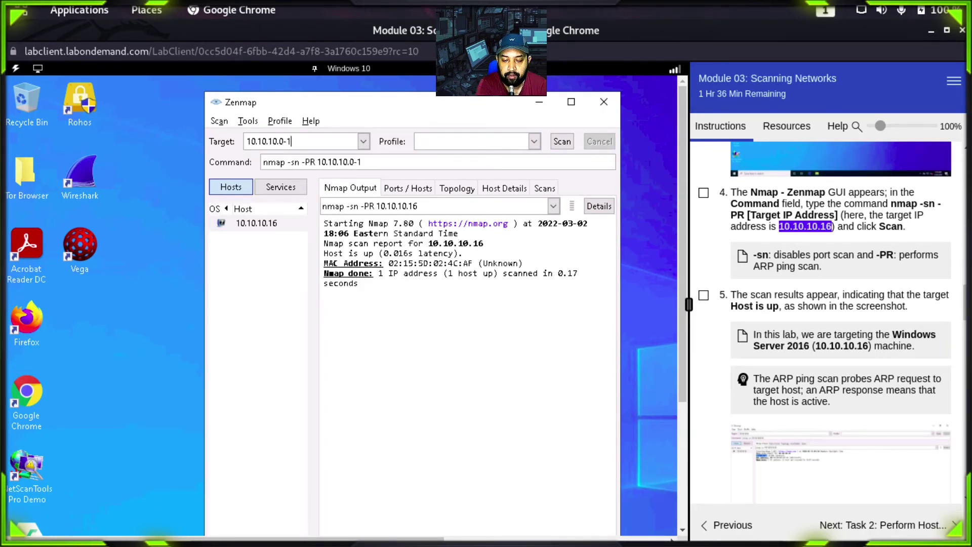
{"action": "type", "text": "9"}
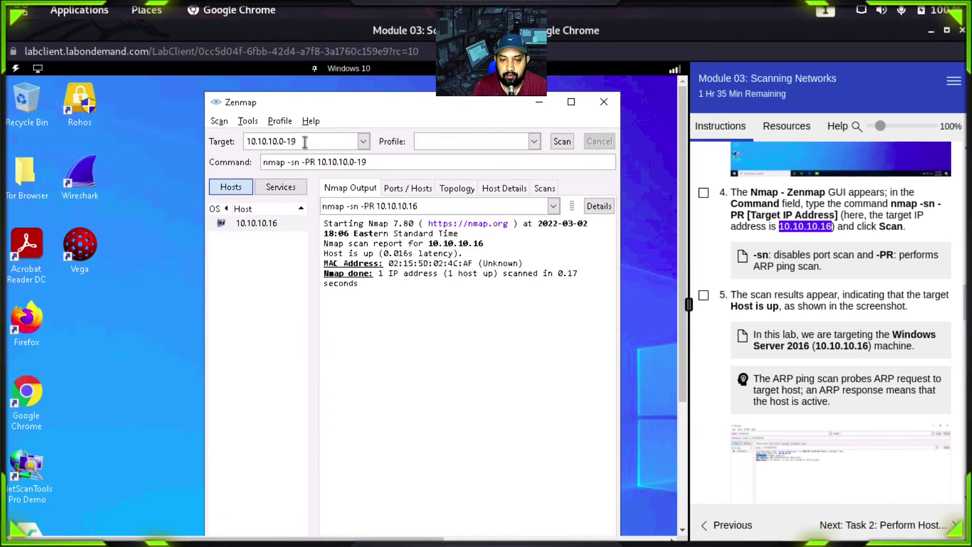
{"action": "left_click", "coordinate": [562, 139]}
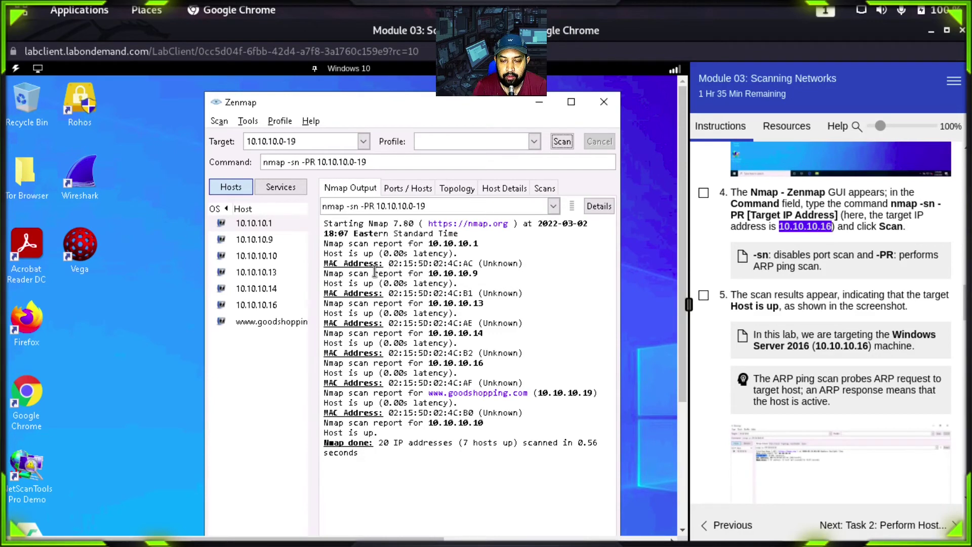
{"action": "left_click_drag", "start_coordinate": [429, 273], "coordinate": [480, 274]}
{"action": "left_click_drag", "start_coordinate": [428, 302], "coordinate": [487, 303]}
{"action": "left_click_drag", "start_coordinate": [430, 334], "coordinate": [485, 334]}
{"action": "left_click_drag", "start_coordinate": [428, 363], "coordinate": [481, 373]}
{"action": "left_click_drag", "start_coordinate": [536, 394], "coordinate": [592, 394]}
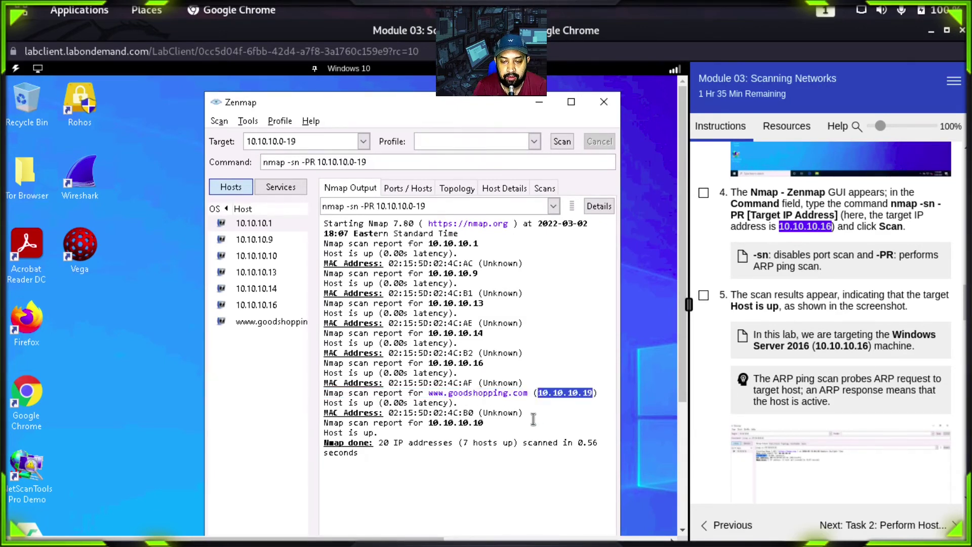
{"action": "left_click_drag", "start_coordinate": [433, 422], "coordinate": [482, 420]}
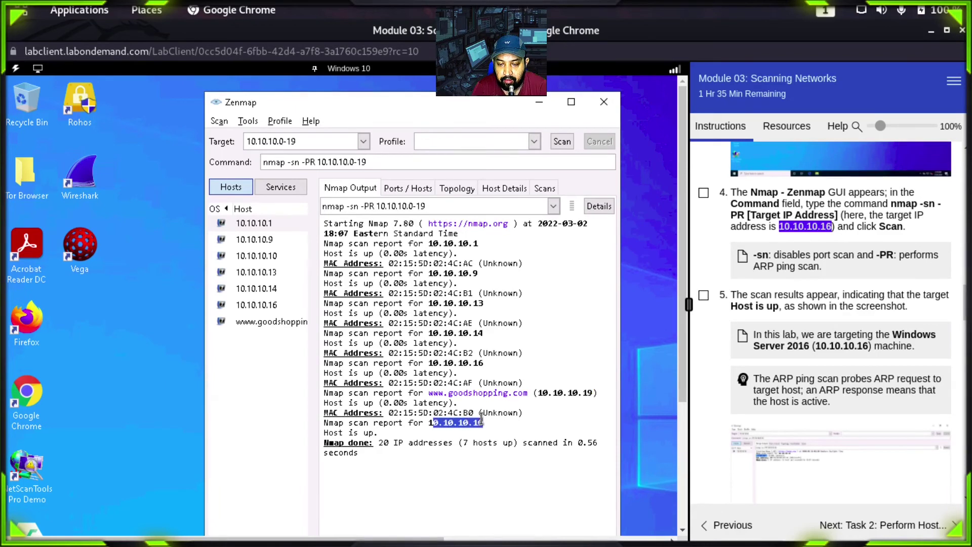
{"action": "left_click", "coordinate": [492, 424]}
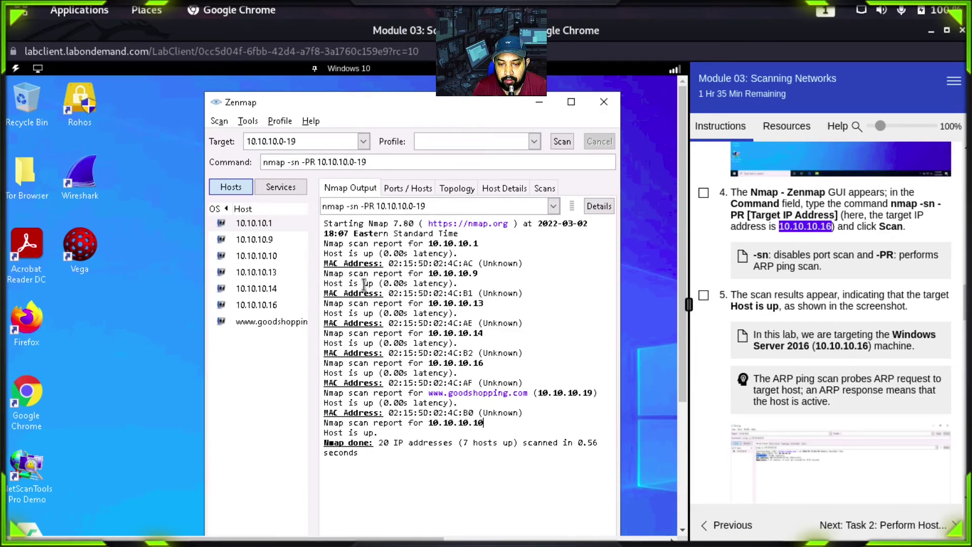
Step: Highlight the 'Host is up' status lines for 10.10.10.13 and 10.10.10.14 in the Nmap output
{"action": "left_click_drag", "start_coordinate": [334, 283], "coordinate": [374, 284]}
{"action": "left_click_drag", "start_coordinate": [334, 313], "coordinate": [376, 313]}
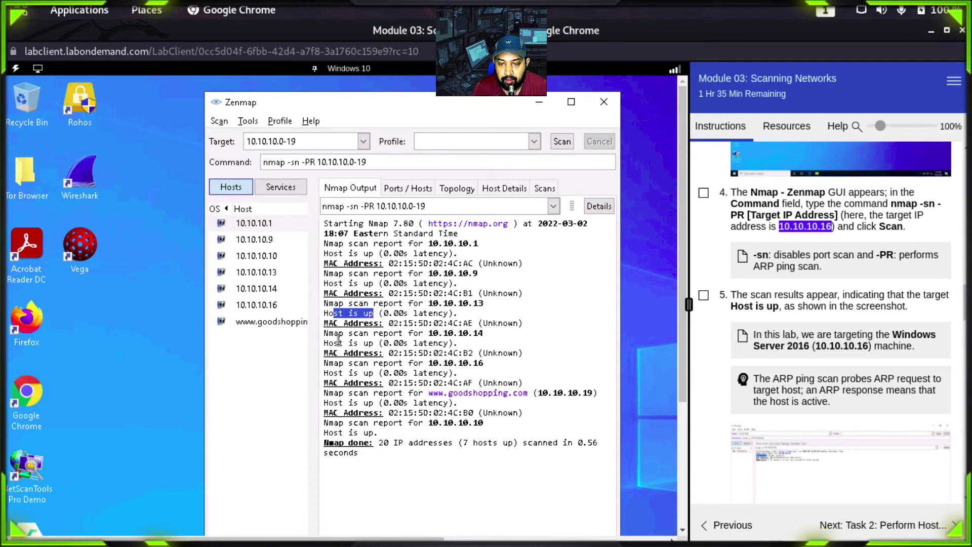
{"action": "left_click_drag", "start_coordinate": [339, 343], "coordinate": [370, 343]}
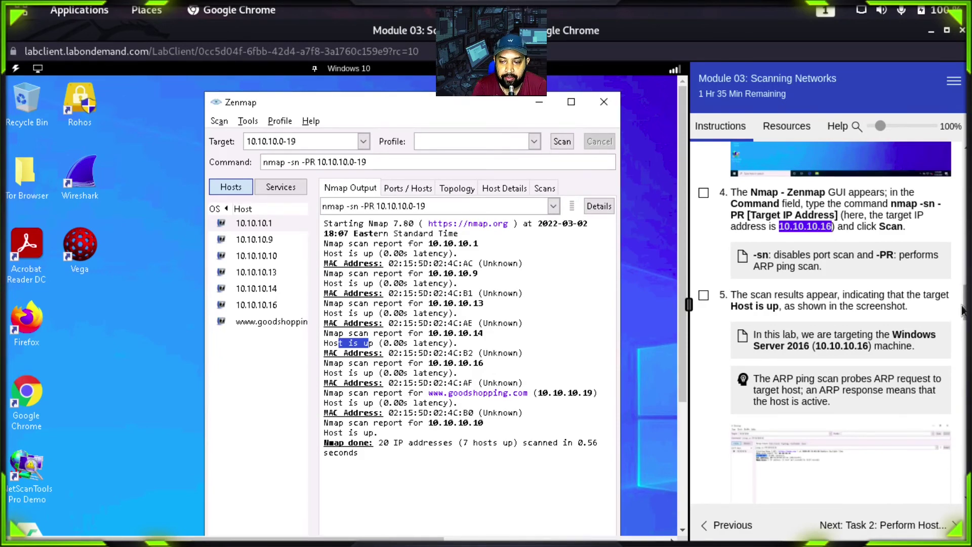
{"action": "scroll", "coordinate": [965, 310], "scroll_direction": "down", "scroll_amount": 3}
{"action": "scroll", "coordinate": [965, 310], "scroll_direction": "up", "scroll_amount": 3}
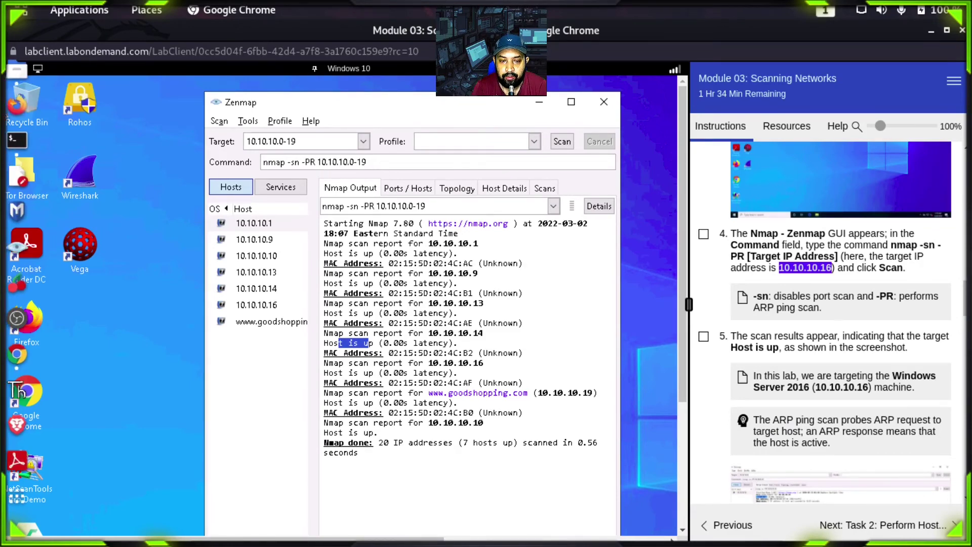
Step: Launch a new Terminal from Applications and position it over the Zenmap window
{"action": "left_click", "coordinate": [15, 142]}
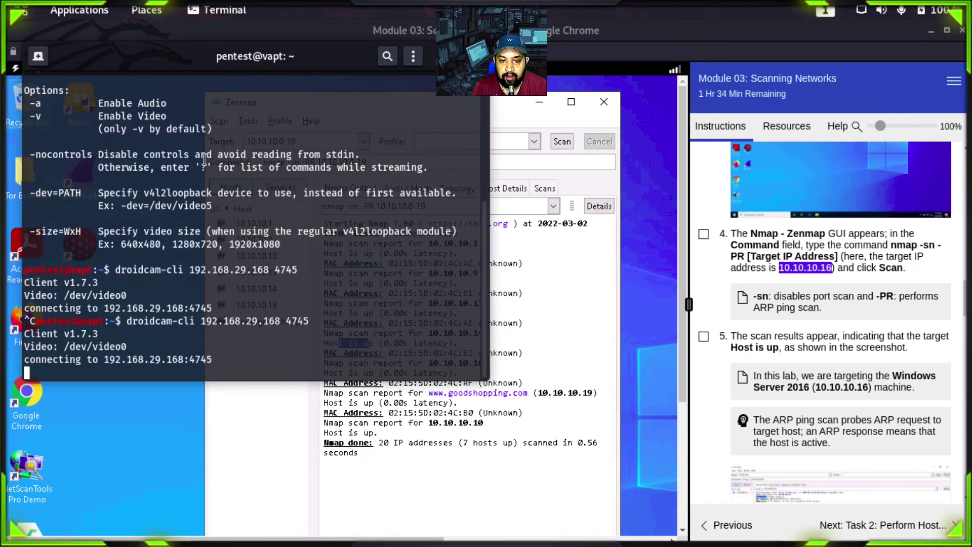
{"action": "left_click", "coordinate": [155, 29]}
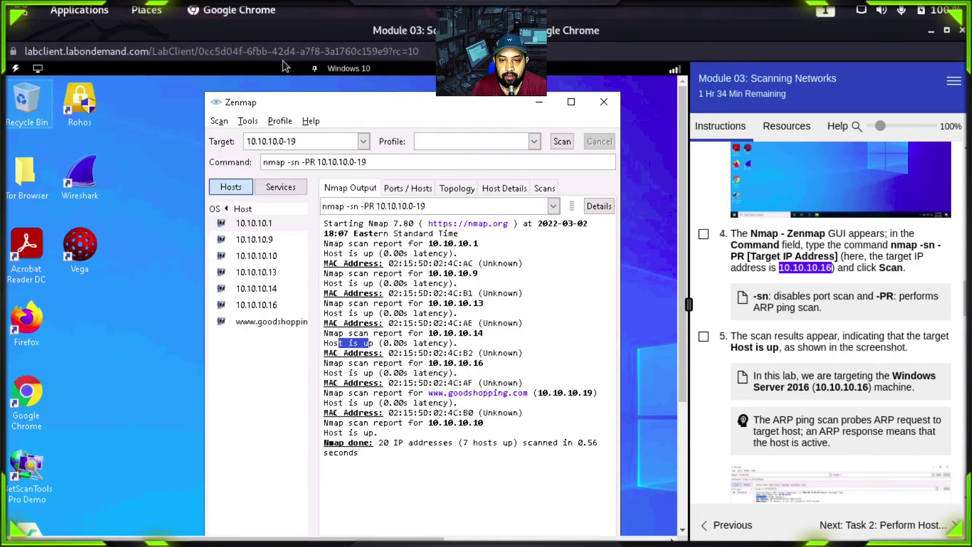
{"action": "left_click", "coordinate": [79, 10]}
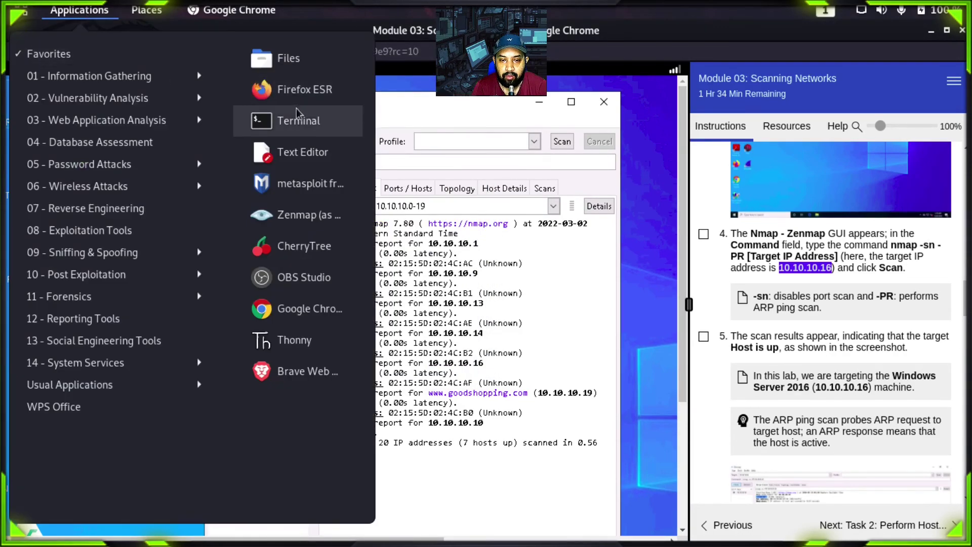
{"action": "left_click", "coordinate": [319, 118]}
{"action": "left_click_drag", "start_coordinate": [323, 60], "coordinate": [704, 132]}
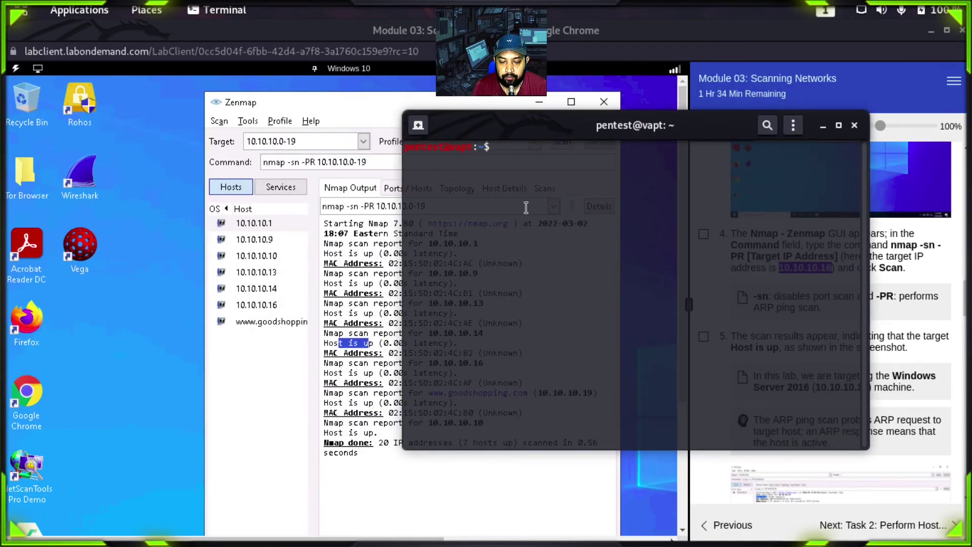
Step: Run nmap --help and scroll through its output, shifting the window to uncover Zenmap results
{"action": "type", "text": "nmap --help"}
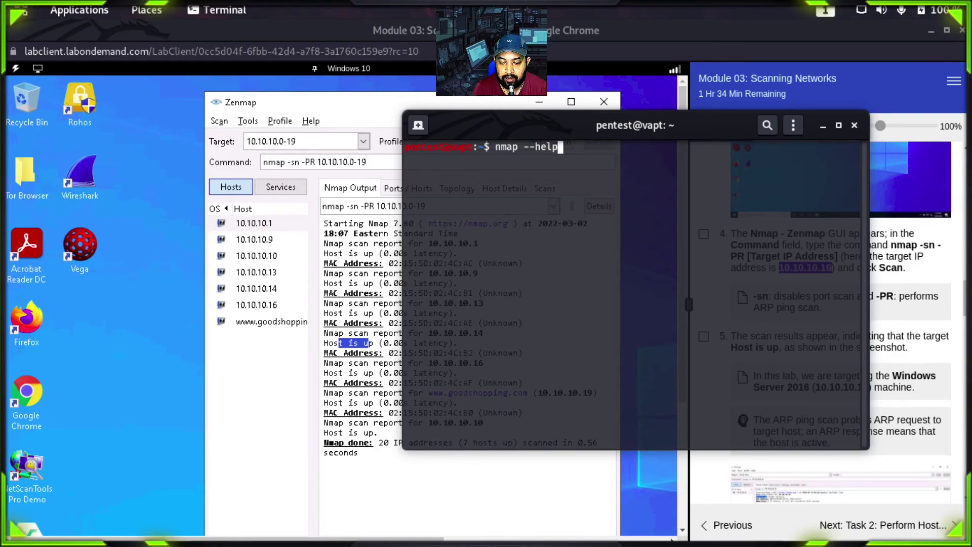
{"action": "key", "text": "Return"}
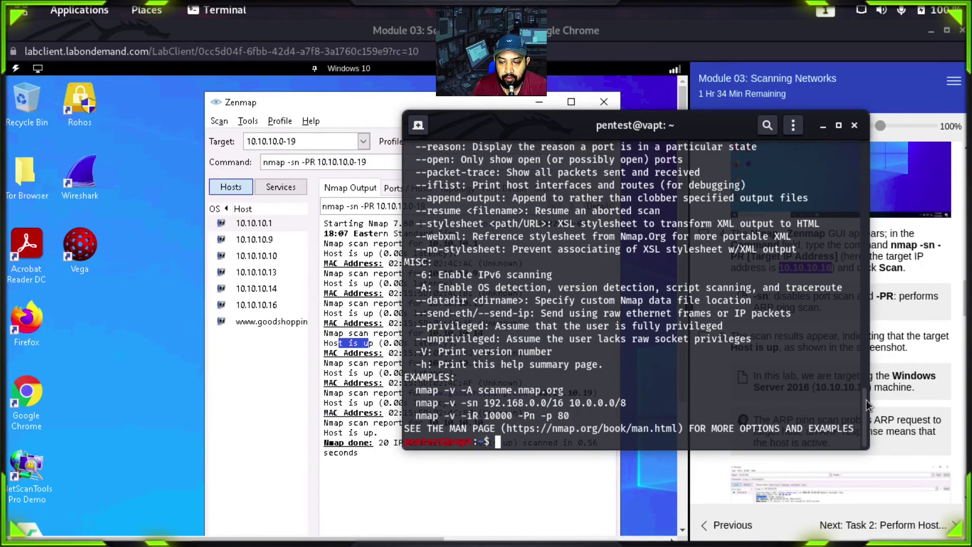
{"action": "left_click_drag", "start_coordinate": [867, 400], "coordinate": [864, 152]}
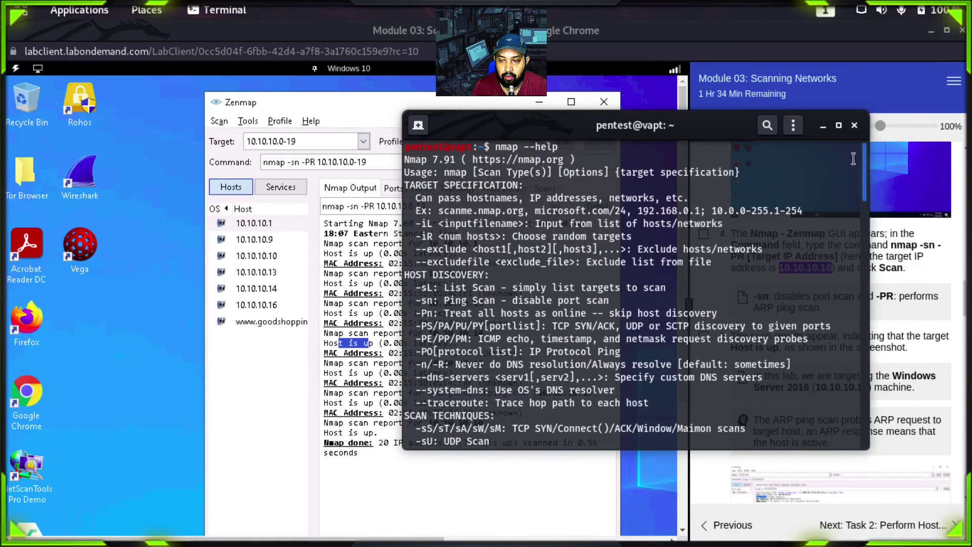
{"action": "left_click_drag", "start_coordinate": [643, 133], "coordinate": [563, 139]}
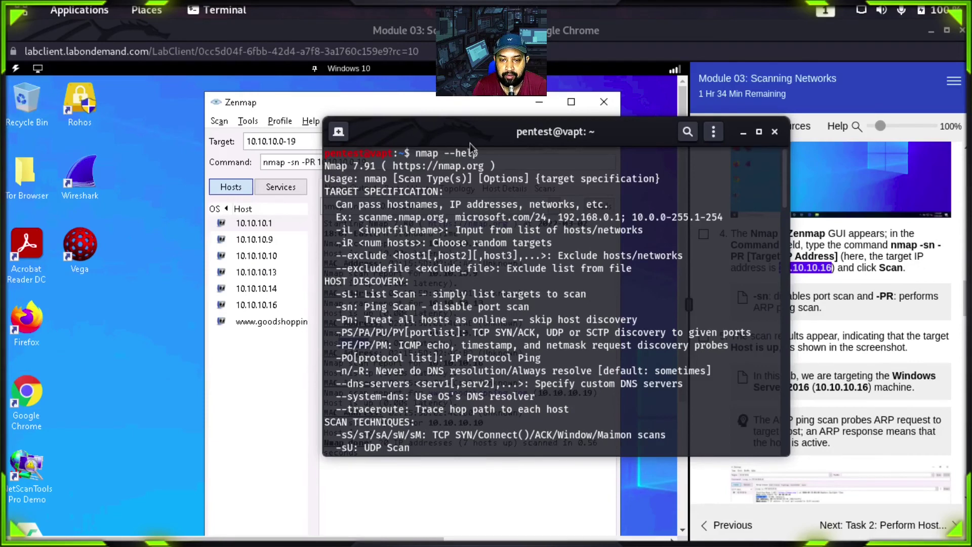
{"action": "left_click_drag", "start_coordinate": [470, 144], "coordinate": [522, 145]}
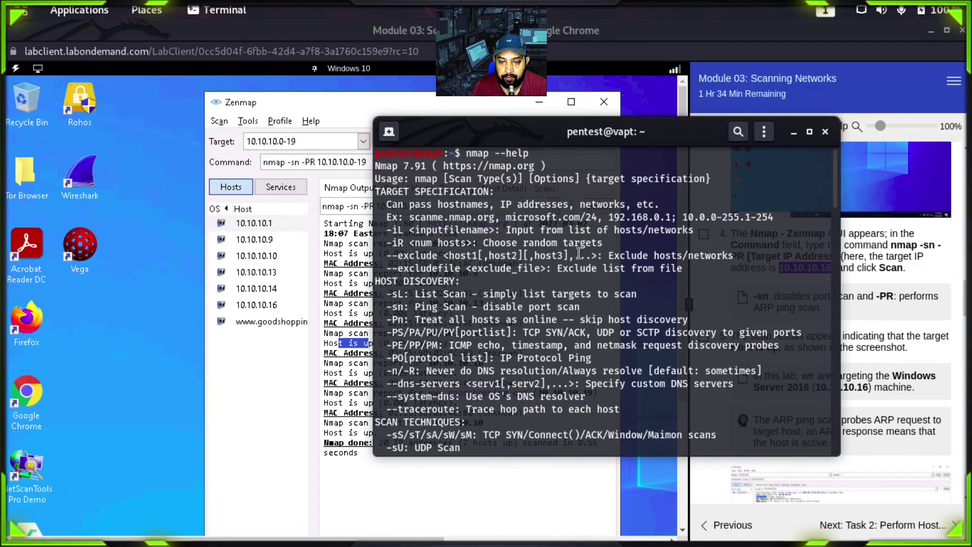
{"action": "left_click_drag", "start_coordinate": [837, 181], "coordinate": [871, 441]}
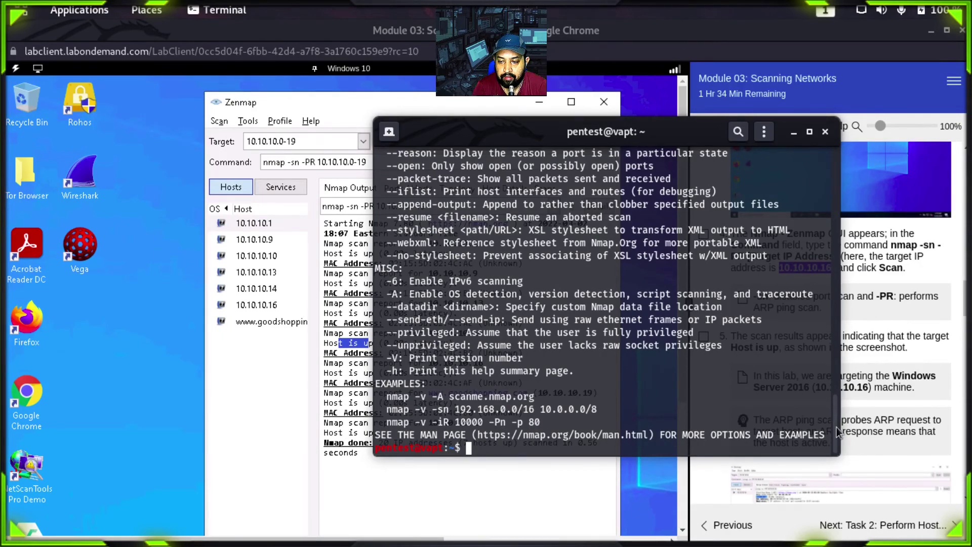
{"action": "left_click_drag", "start_coordinate": [835, 428], "coordinate": [825, 175]}
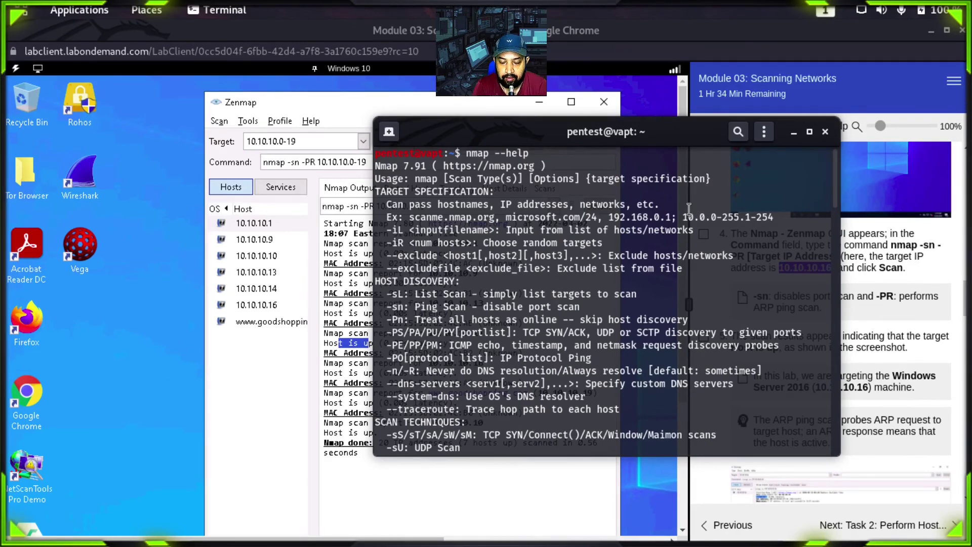
Step: Open the nmap manual with man nmap, fixing the typo, and advance to Example 1
{"action": "type", "text": "man nam"}
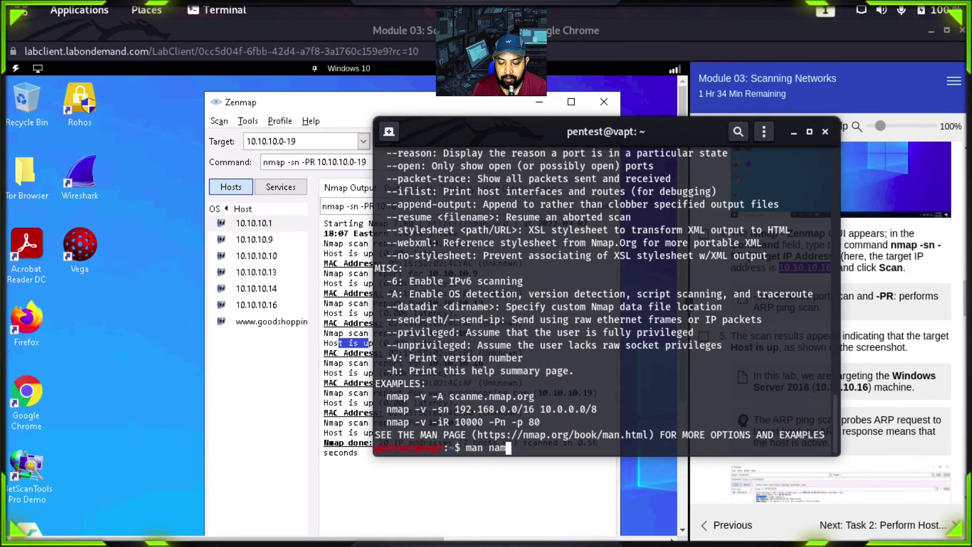
{"action": "type", "text": "p"}
{"action": "key", "text": "BackSpace"}
{"action": "key", "text": "BackSpace"}
{"action": "key", "text": "BackSpace"}
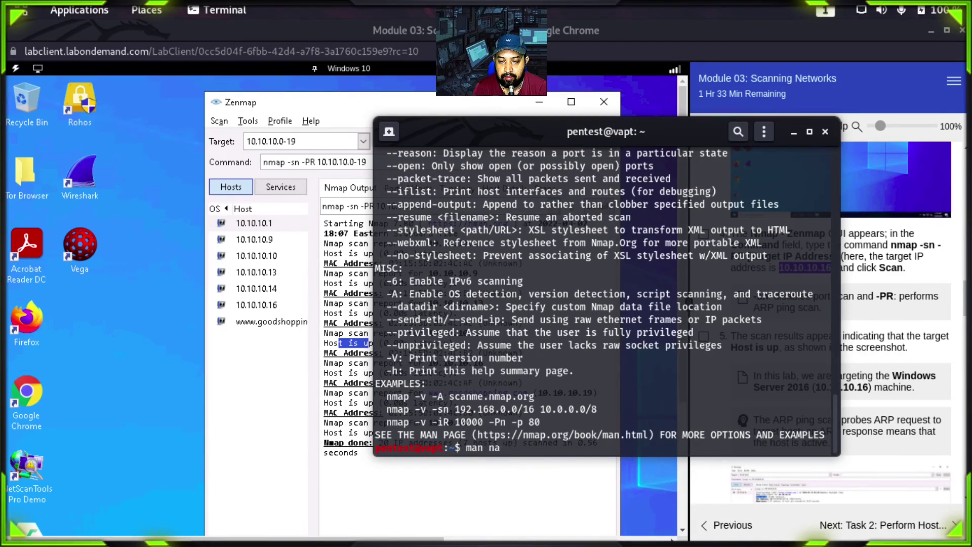
{"action": "type", "text": "a"}
{"action": "key", "text": "BackSpace"}
{"action": "key", "text": "BackSpace"}
{"action": "type", "text": "nmap"}
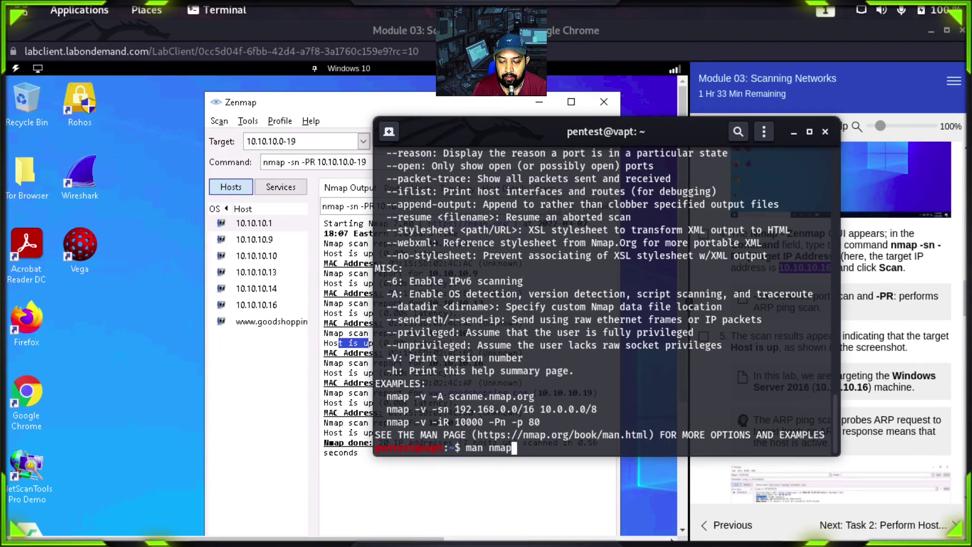
{"action": "key", "text": "Return"}
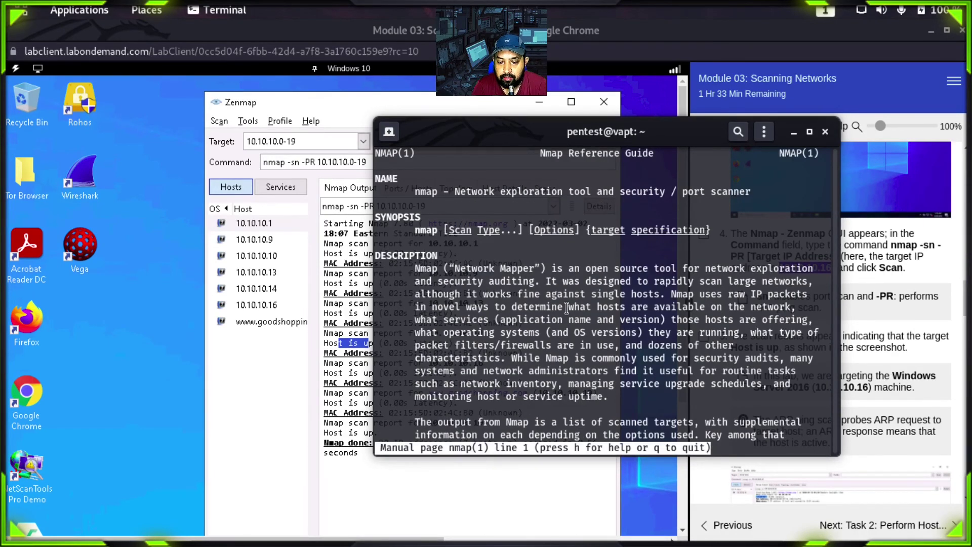
{"action": "key", "text": "Down"}
{"action": "key", "text": "Down"}
{"action": "key", "text": "Down"}
{"action": "key", "text": "Down"}
{"action": "key", "text": "Down"}
{"action": "key", "text": "Down"}
{"action": "key", "text": "Down"}
{"action": "key", "text": "Down"}
{"action": "key", "text": "Down"}
{"action": "key", "text": "Down"}
{"action": "key", "text": "Down"}
{"action": "key", "text": "Down"}
{"action": "key", "text": "Down"}
{"action": "key", "text": "Down"}
{"action": "key", "text": "Down"}
{"action": "key", "text": "Down"}
{"action": "key", "text": "Down"}
{"action": "key", "text": "Down"}
{"action": "key", "text": "Down"}
{"action": "key", "text": "Down"}
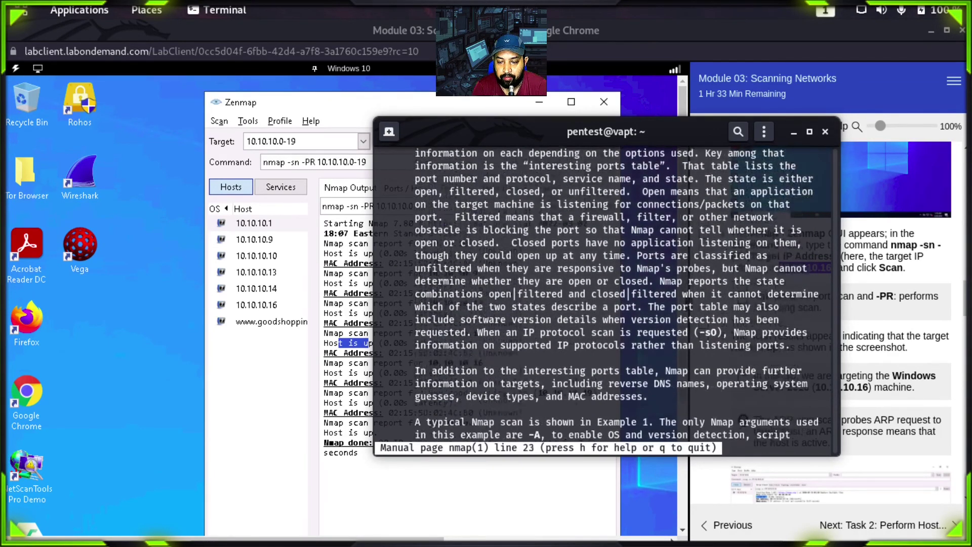
{"action": "key", "text": "Down"}
{"action": "key", "text": "Down"}
{"action": "key", "text": "Down"}
{"action": "key", "text": "Down"}
{"action": "key", "text": "Down"}
{"action": "key", "text": "Down"}
{"action": "key", "text": "Down"}
{"action": "key", "text": "Down"}
{"action": "key", "text": "Down"}
{"action": "key", "text": "Down"}
{"action": "key", "text": "Down"}
{"action": "key", "text": "Down"}
{"action": "key", "text": "Down"}
{"action": "key", "text": "Down"}
{"action": "key", "text": "Down"}
{"action": "key", "text": "Down"}
{"action": "key", "text": "Down"}
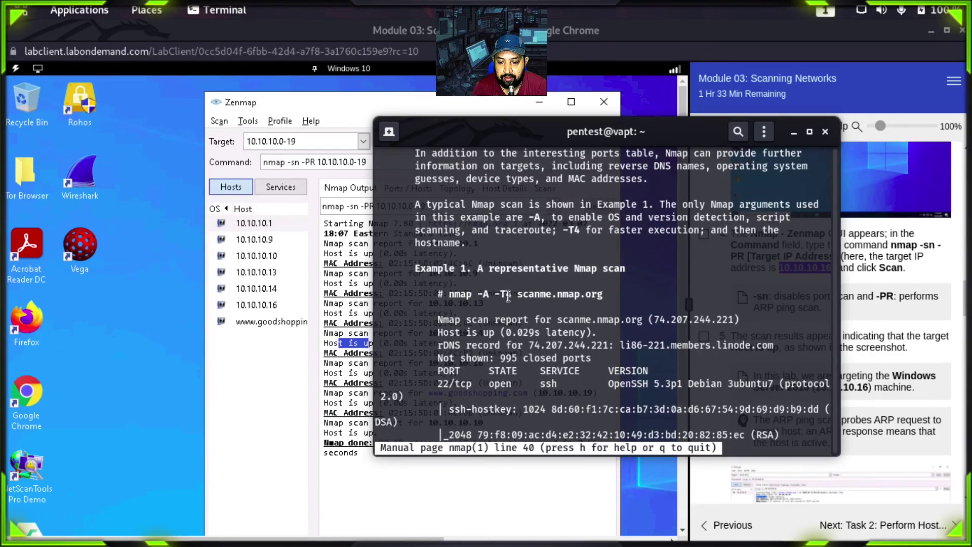
Step: Copy the example target scanme.nmap.org and move the terminal window further right
{"action": "left_click_drag", "start_coordinate": [516, 294], "coordinate": [602, 294]}
{"action": "right_click", "coordinate": [590, 295]}
{"action": "left_click", "coordinate": [610, 305]}
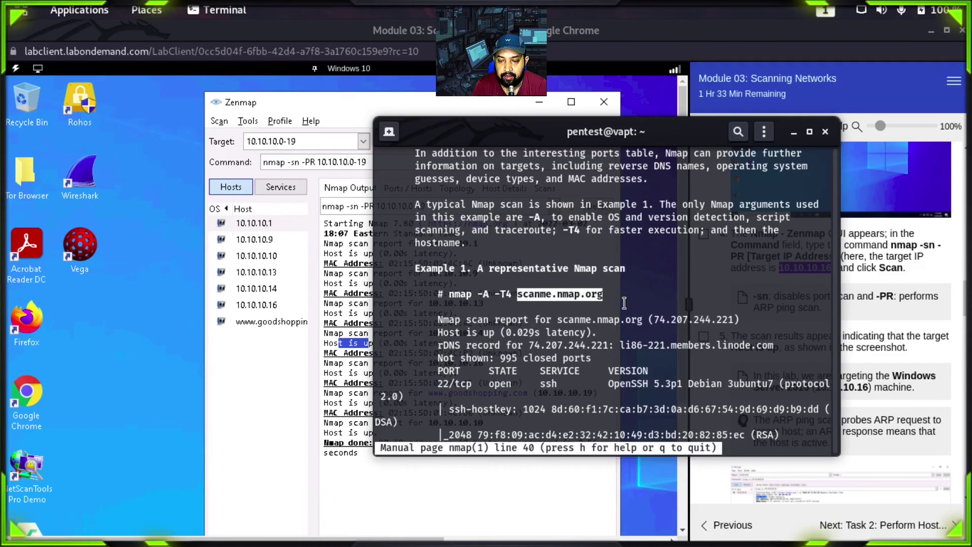
{"action": "left_click", "coordinate": [646, 286]}
{"action": "left_click_drag", "start_coordinate": [636, 136], "coordinate": [768, 122]}
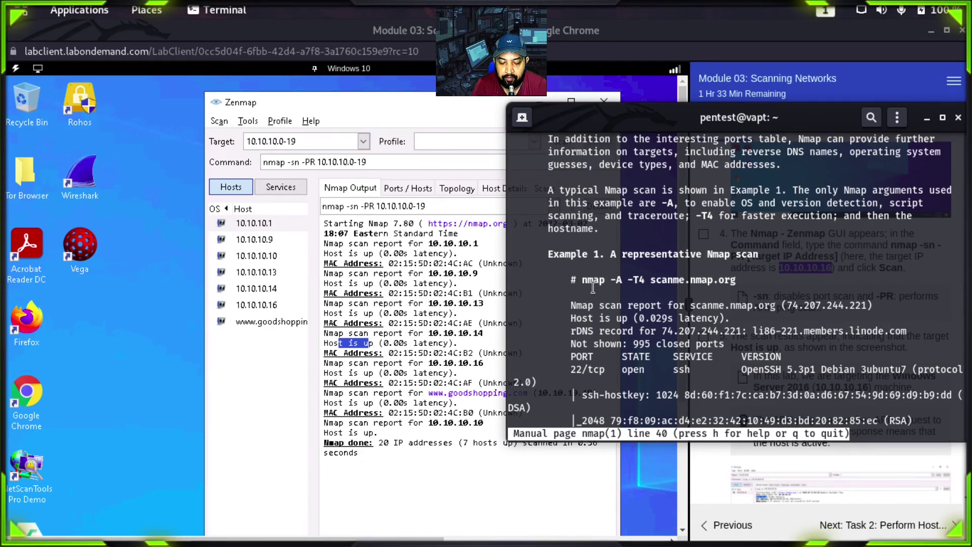
Step: Quit the manual and run nmap -sn -PR scanme.nmap.org, correcting the 'namp' typo
{"action": "key", "text": "q"}
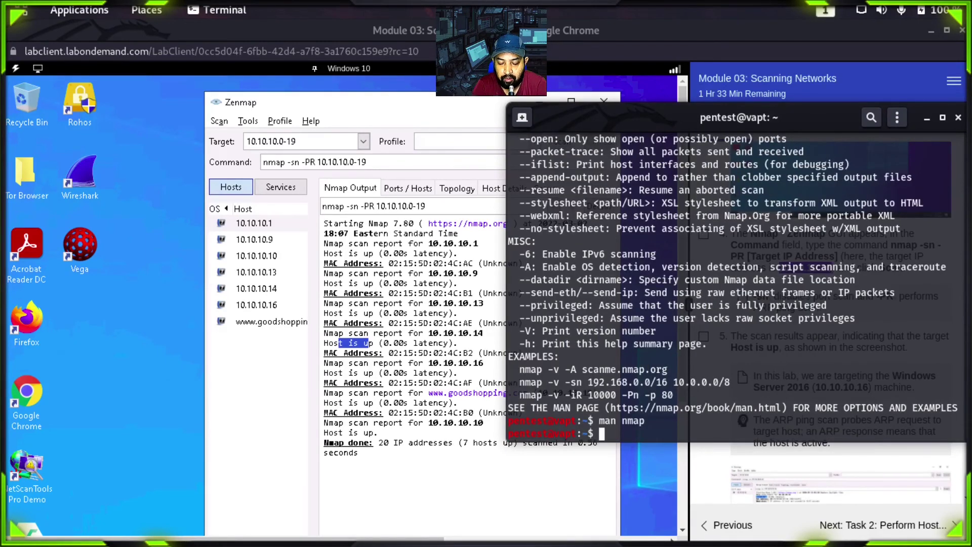
{"action": "type", "text": "nam"}
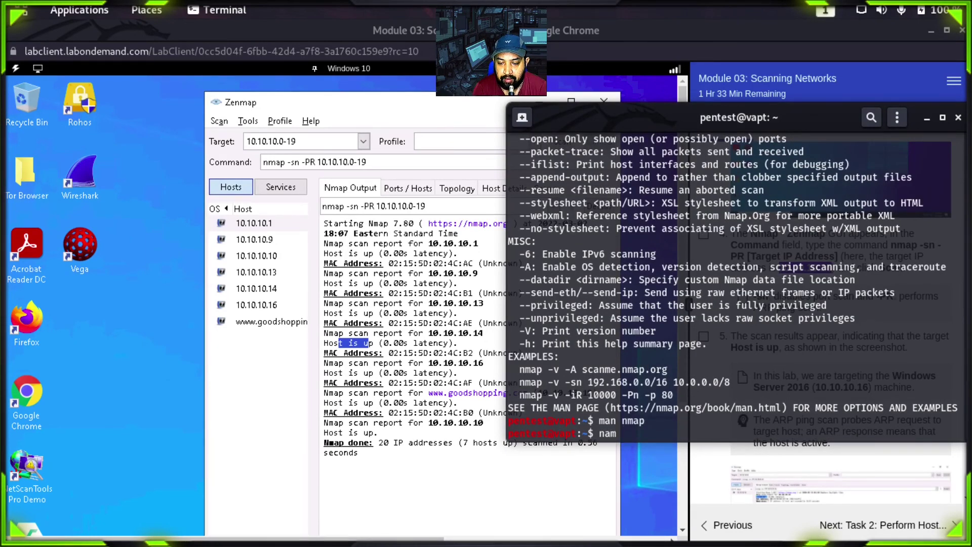
{"action": "type", "text": "p "}
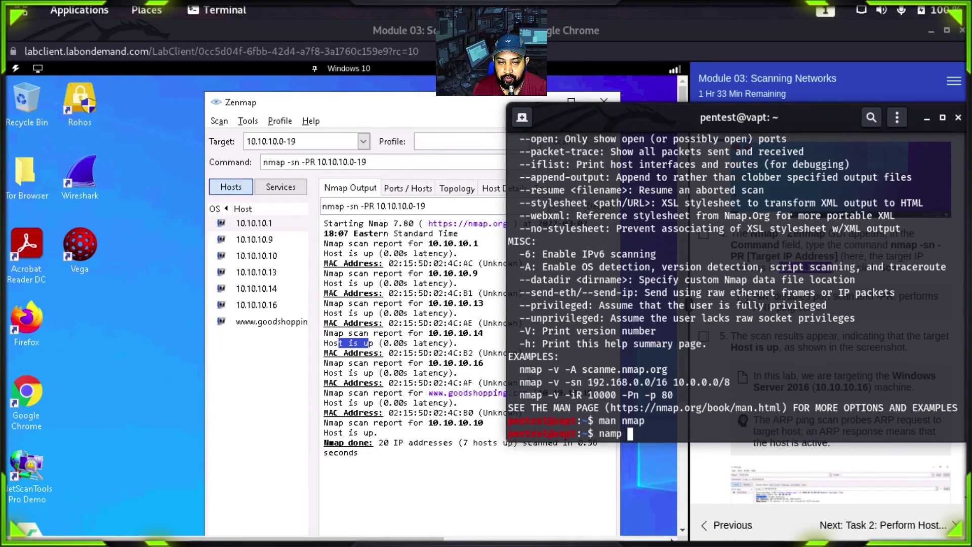
{"action": "type", "text": "-sn -PR"}
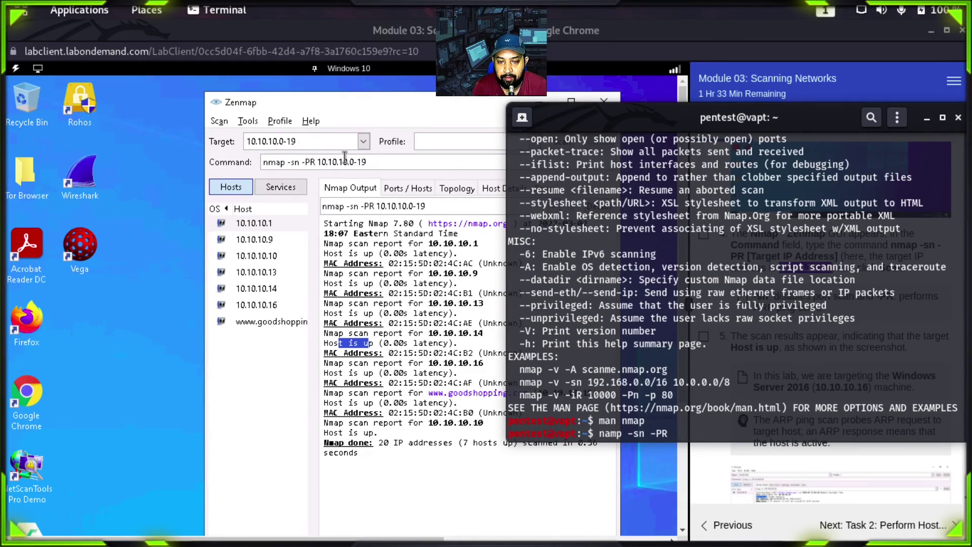
{"action": "key", "text": "ctrl+shift+v"}
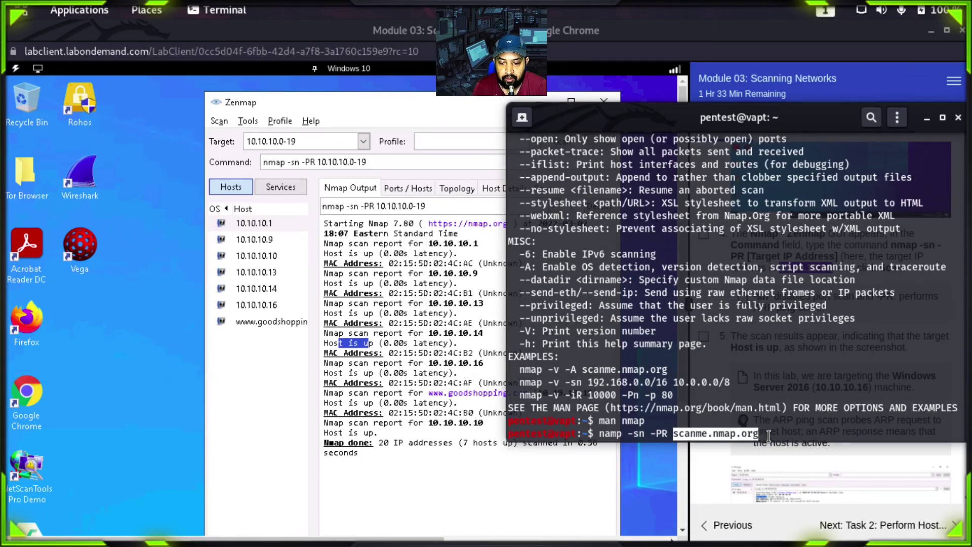
{"action": "key", "text": "Return"}
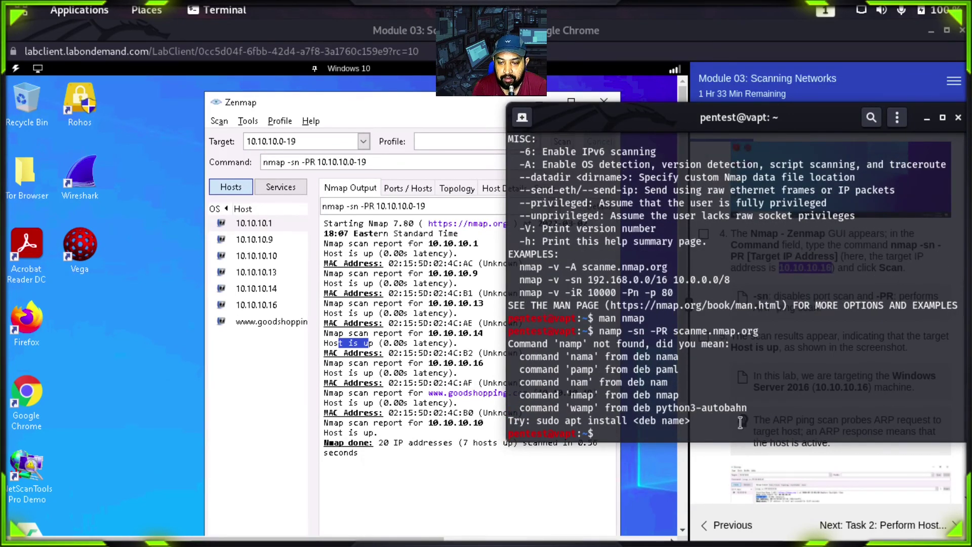
{"action": "key", "text": "Up"}
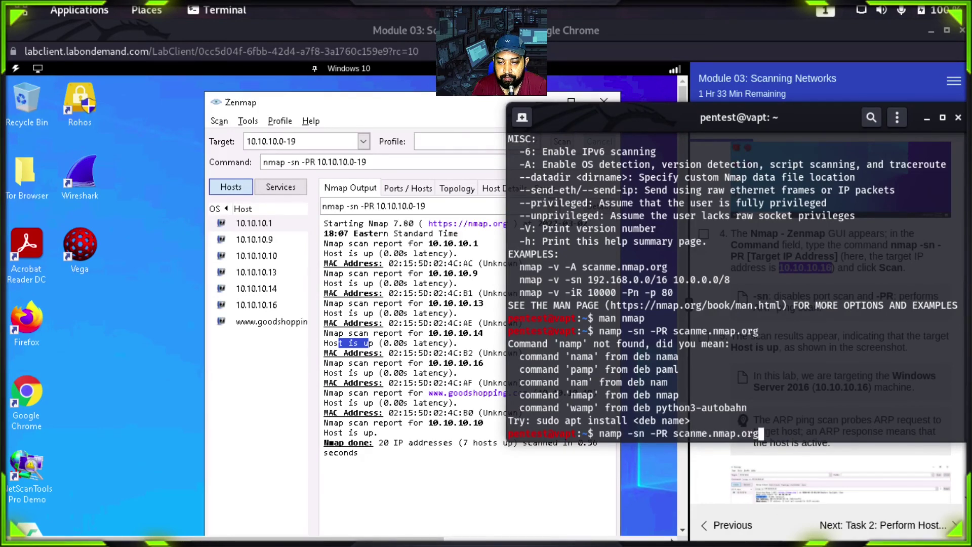
{"action": "key", "text": "Left"}
{"action": "key", "text": "Left"}
{"action": "key", "text": "Left"}
{"action": "key", "text": "Left"}
{"action": "key", "text": "Left"}
{"action": "key", "text": "Left"}
{"action": "key", "text": "Left"}
{"action": "key", "text": "Left"}
{"action": "key", "text": "Left"}
{"action": "key", "text": "Left"}
{"action": "key", "text": "Left"}
{"action": "key", "text": "Left"}
{"action": "key", "text": "Left"}
{"action": "key", "text": "Left"}
{"action": "key", "text": "Left"}
{"action": "key", "text": "Left"}
{"action": "key", "text": "Left"}
{"action": "key", "text": "Left"}
{"action": "key", "text": "Left"}
{"action": "key", "text": "Left"}
{"action": "key", "text": "Left"}
{"action": "key", "text": "Left"}
{"action": "key", "text": "Left"}
{"action": "key", "text": "BackSpace"}
{"action": "key", "text": "BackSpace"}
{"action": "key", "text": "BackSpace"}
{"action": "key", "text": "BackSpace"}
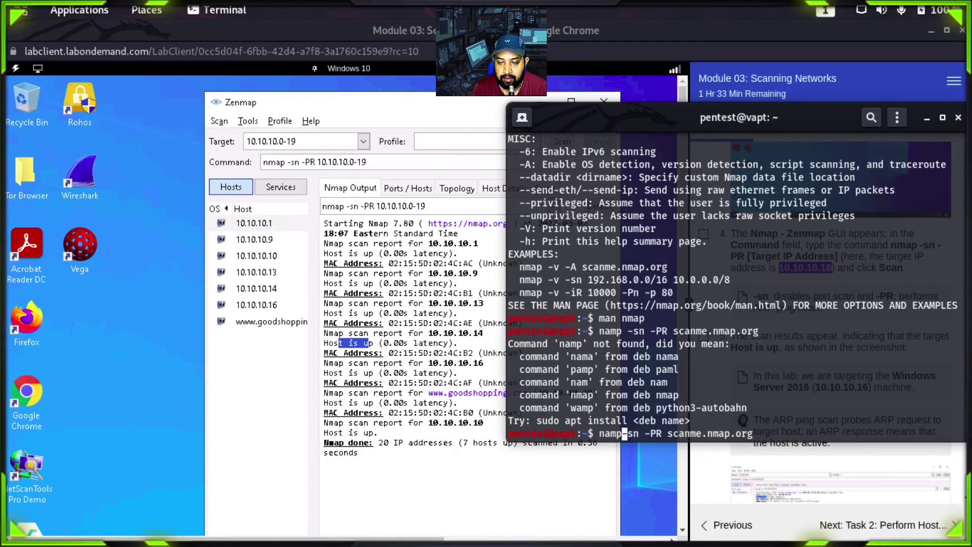
{"action": "type", "text": "map"}
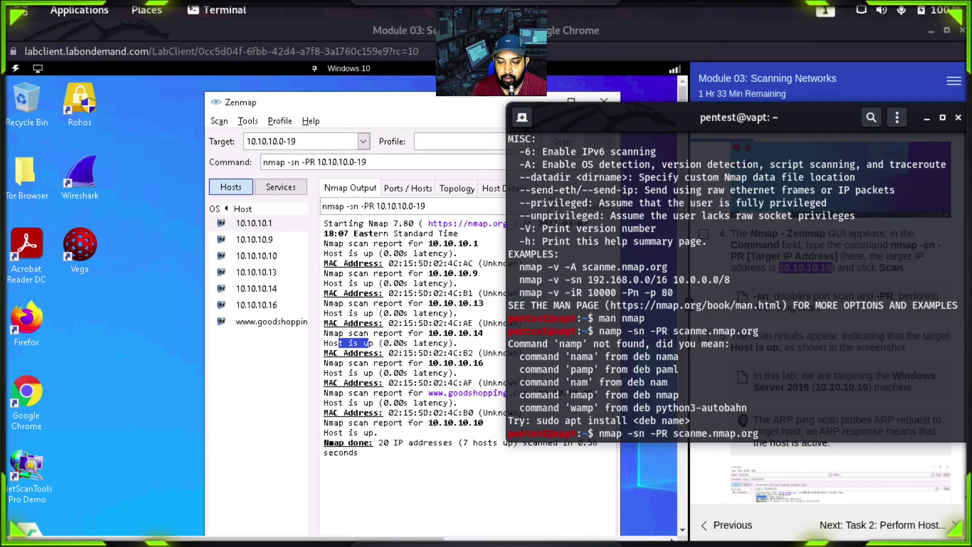
{"action": "key", "text": "Return"}
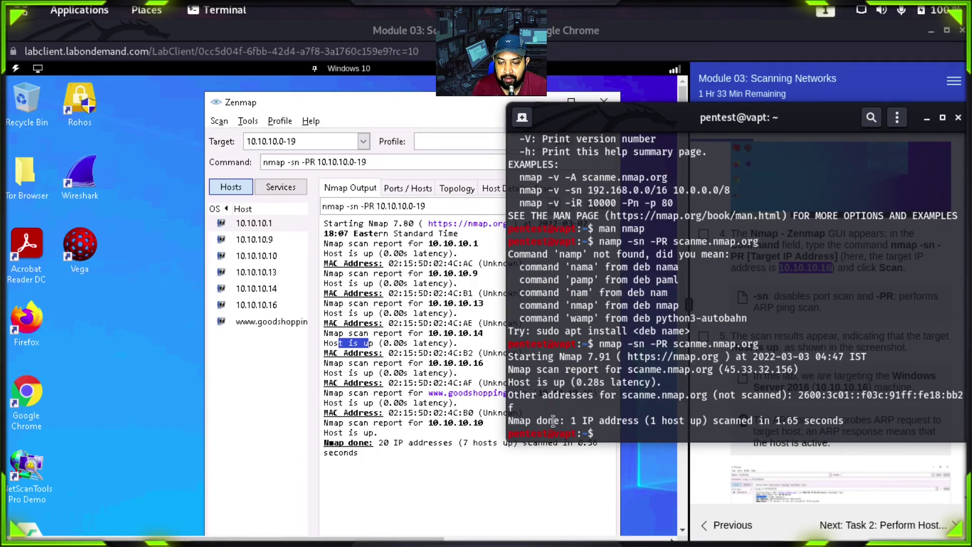
Step: Highlight the 'Host is up' result and 0.28s latency, then close the terminal
{"action": "left_click_drag", "start_coordinate": [510, 383], "coordinate": [794, 371]}
{"action": "left_click", "coordinate": [628, 379]}
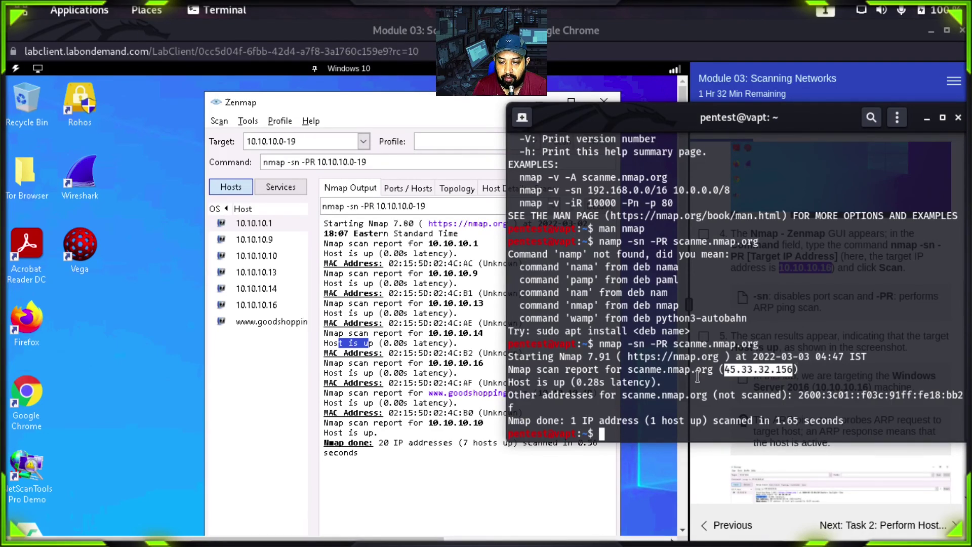
{"action": "left_click_drag", "start_coordinate": [582, 383], "coordinate": [602, 382]}
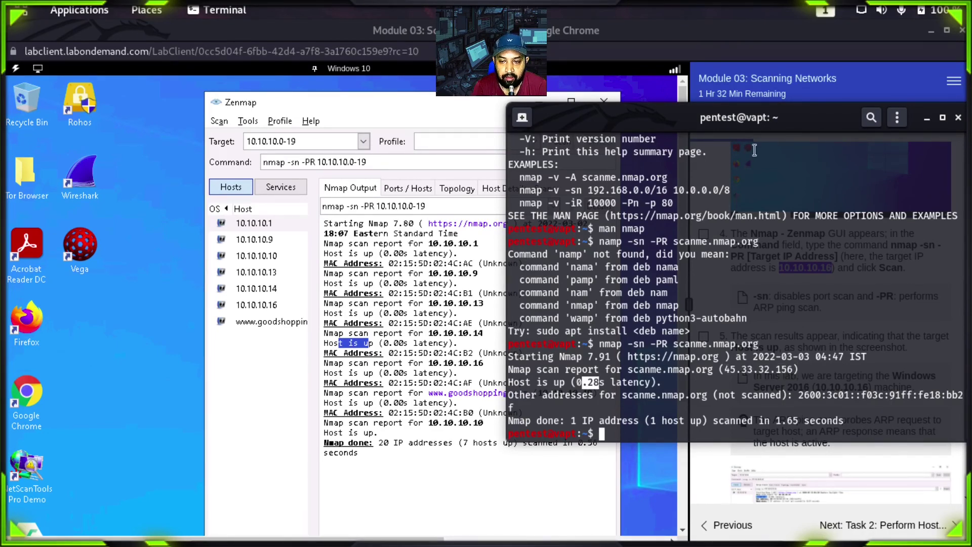
{"action": "left_click_drag", "start_coordinate": [790, 124], "coordinate": [701, 143]}
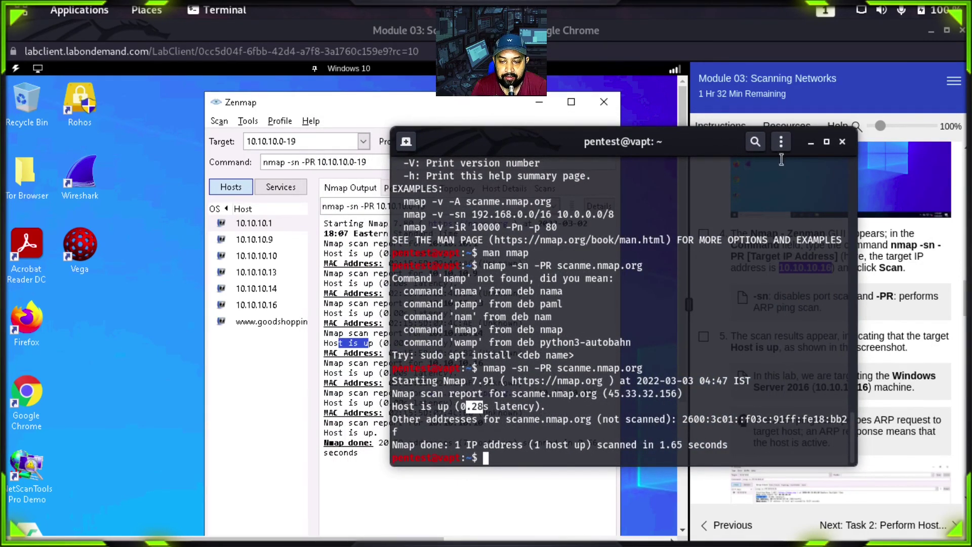
{"action": "left_click", "coordinate": [842, 142]}
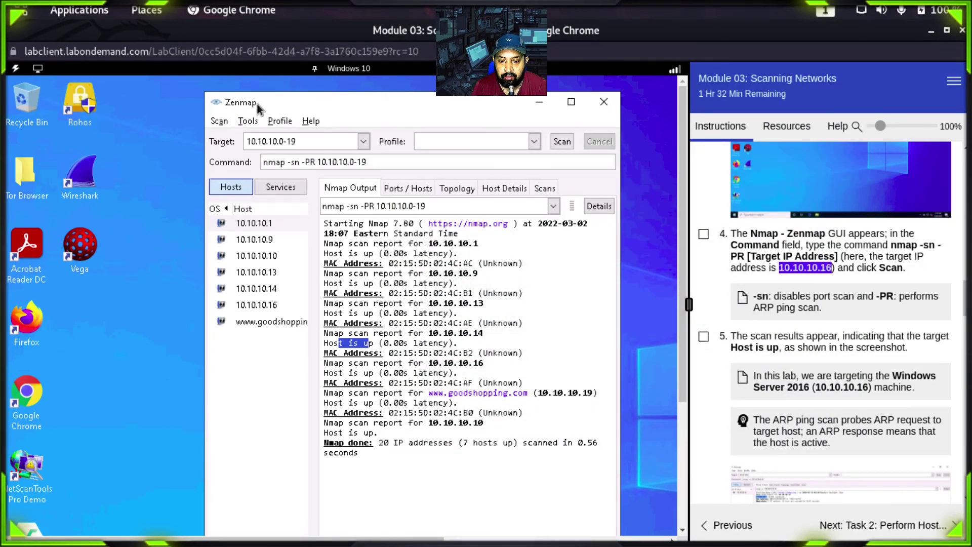
{"action": "left_click_drag", "start_coordinate": [251, 102], "coordinate": [230, 97]}
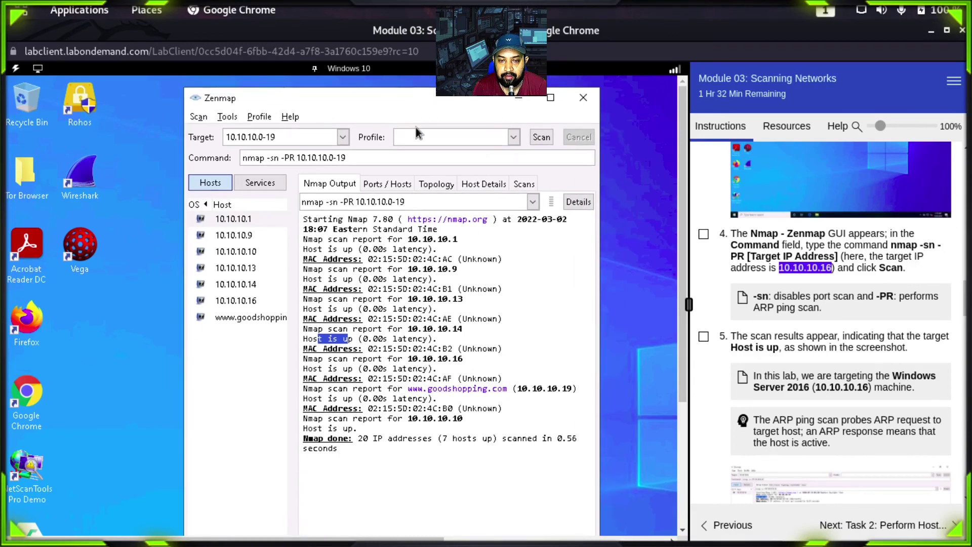
{"action": "scroll", "coordinate": [831, 358], "scroll_direction": "down", "scroll_amount": 8}
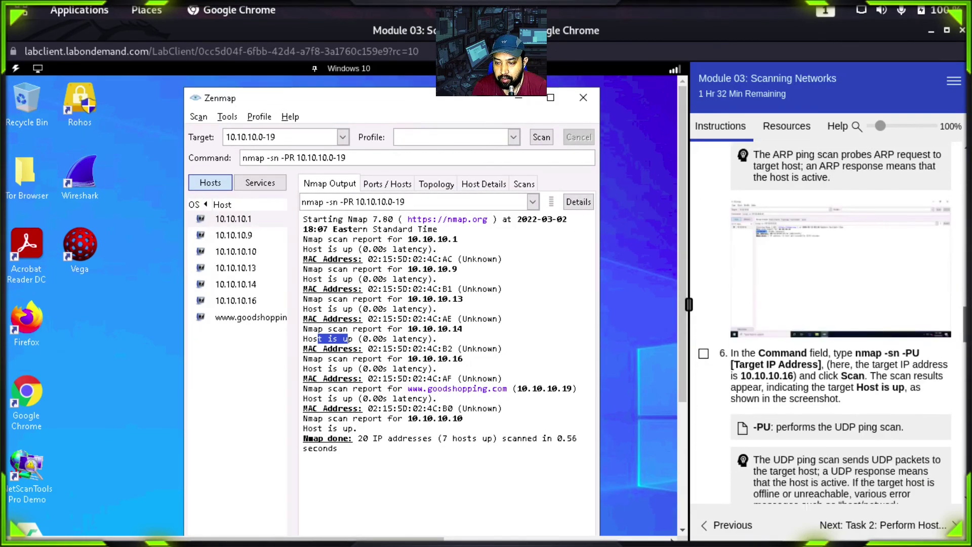
{"action": "scroll", "coordinate": [841, 324], "scroll_direction": "down", "scroll_amount": 6}
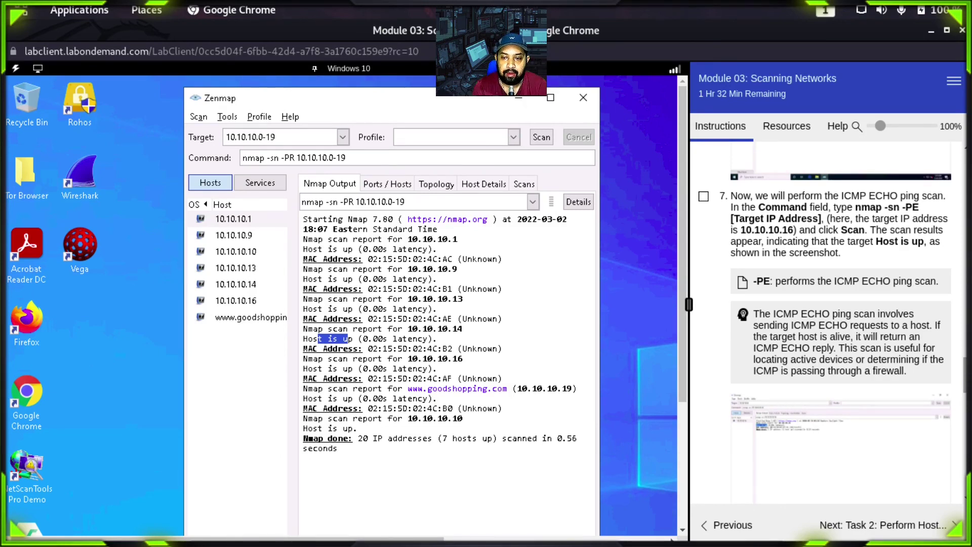
{"action": "scroll", "coordinate": [841, 324], "scroll_direction": "down", "scroll_amount": 1}
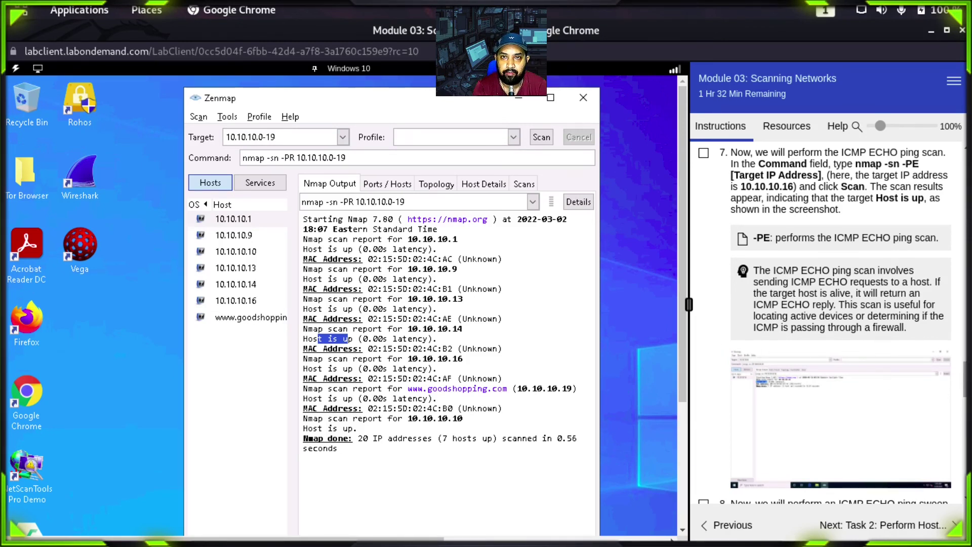
{"action": "scroll", "coordinate": [965, 385], "scroll_direction": "down", "scroll_amount": 3}
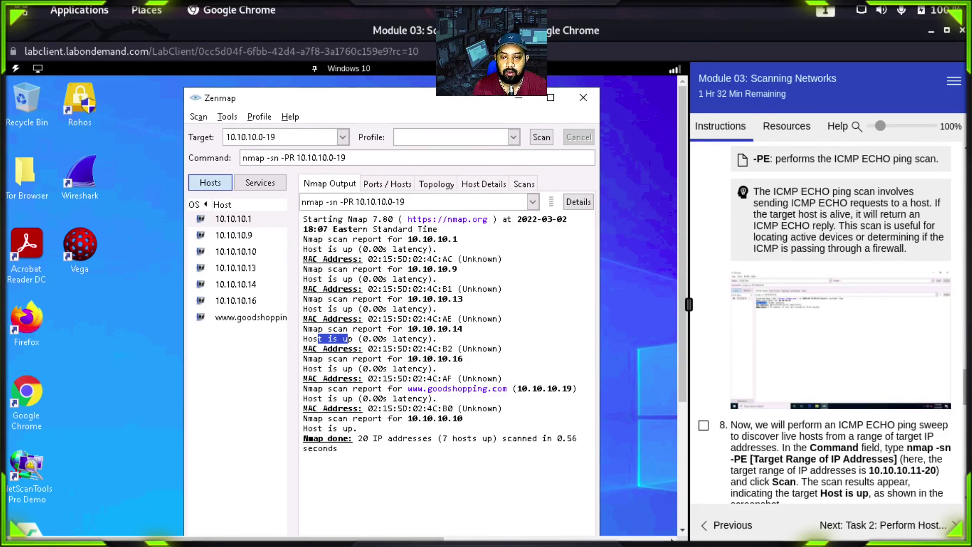
{"action": "scroll", "coordinate": [833, 324], "scroll_direction": "down", "scroll_amount": 2}
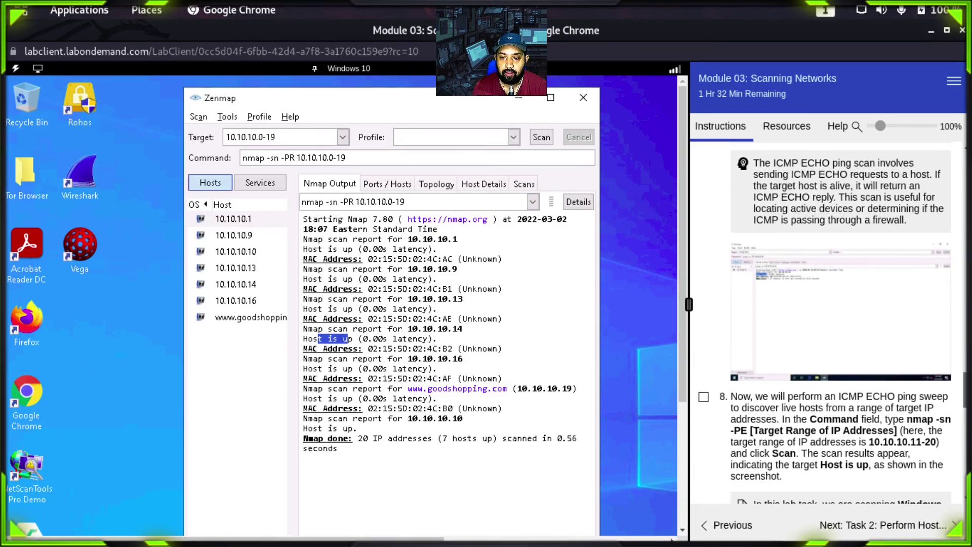
{"action": "scroll", "coordinate": [833, 325], "scroll_direction": "up", "scroll_amount": 5}
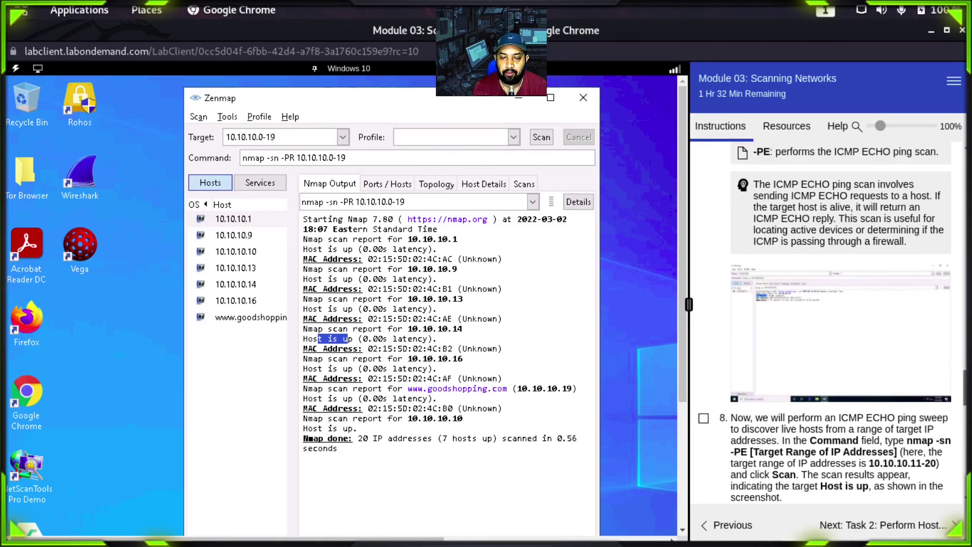